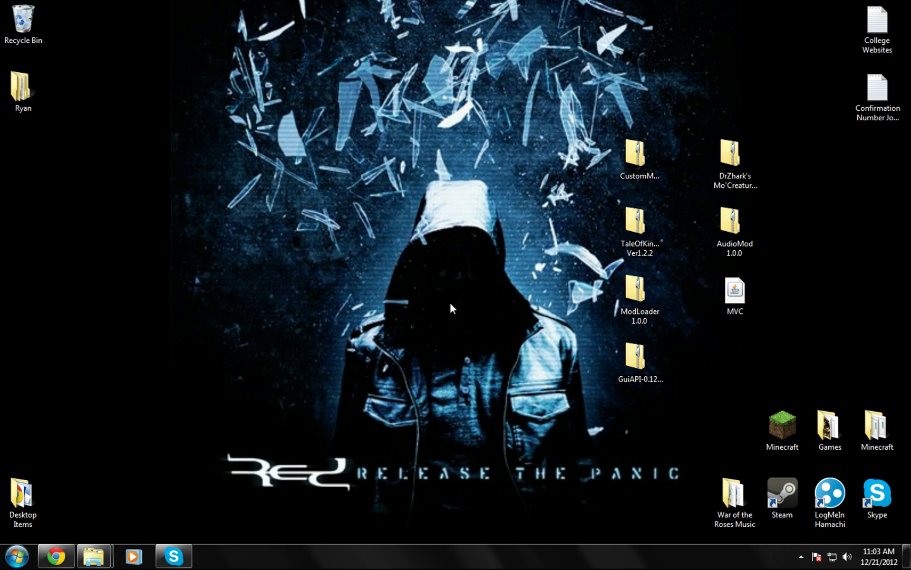
Step: Bring Explorer back to the AppData\Roaming folder
mouse_move(94, 556)
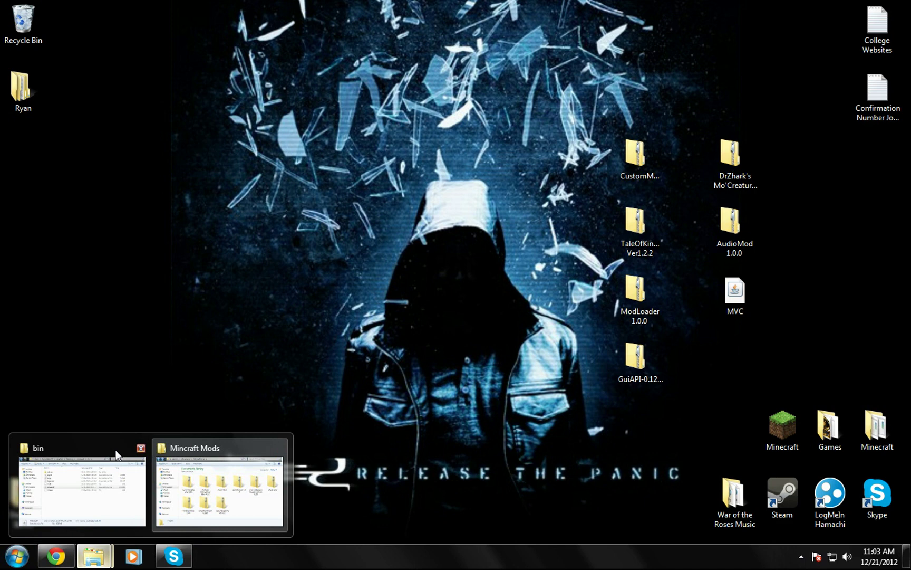
click(100, 457)
click(359, 232)
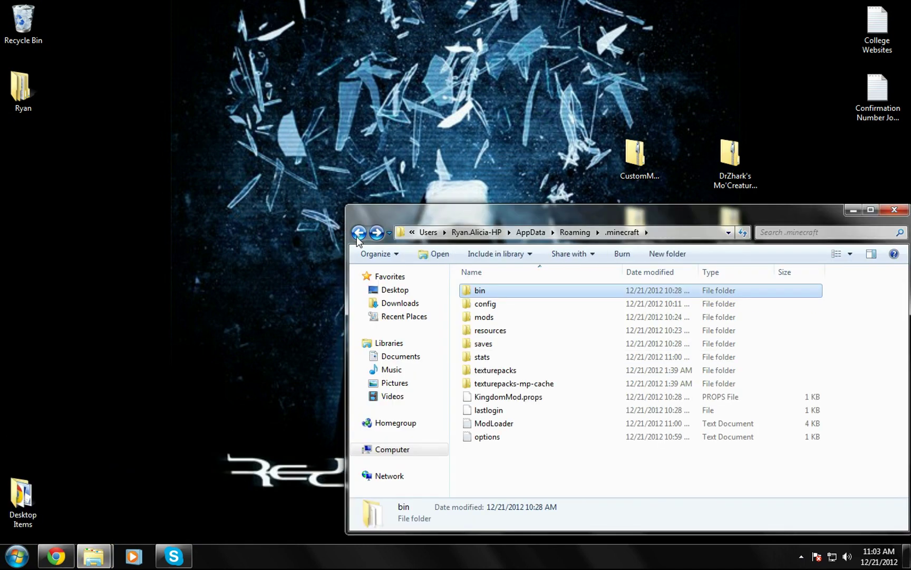
click(359, 235)
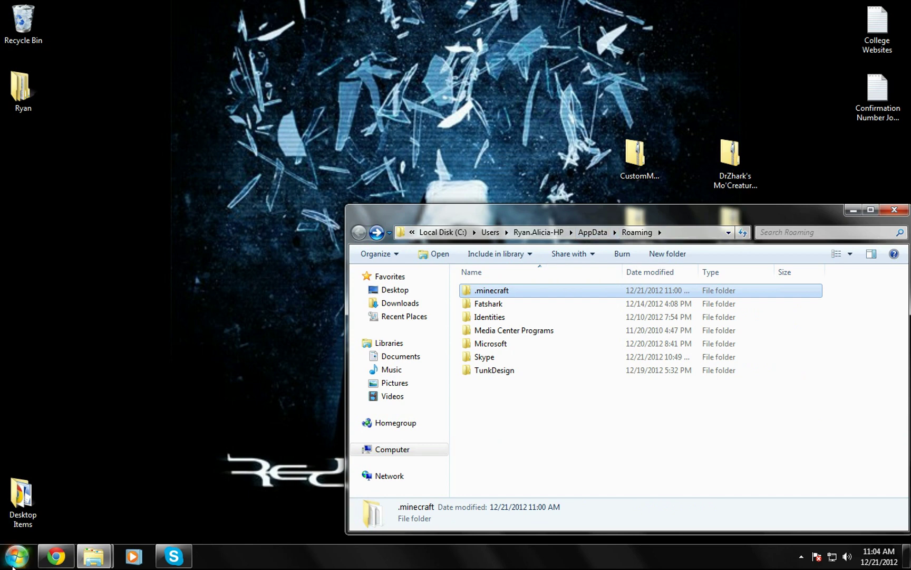
click(16, 555)
text(%)
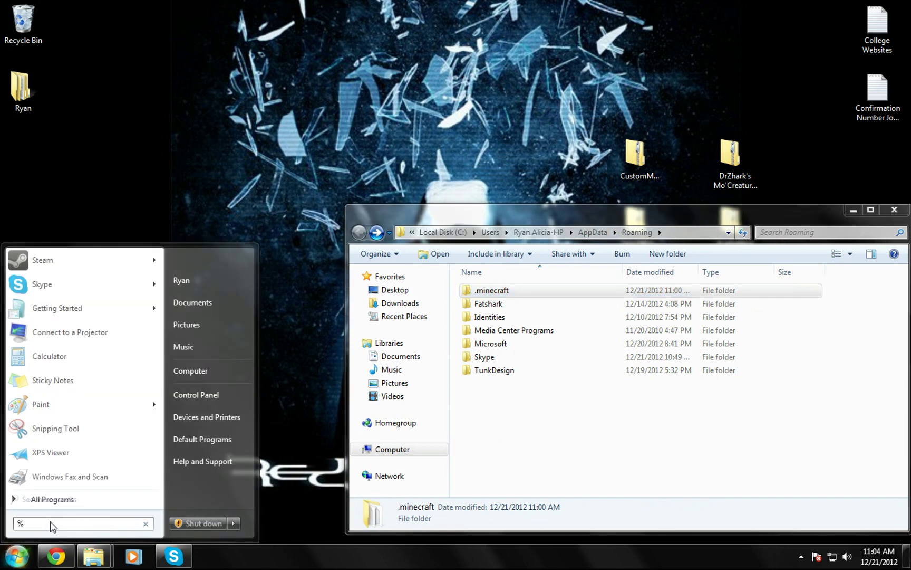
text(appdata)
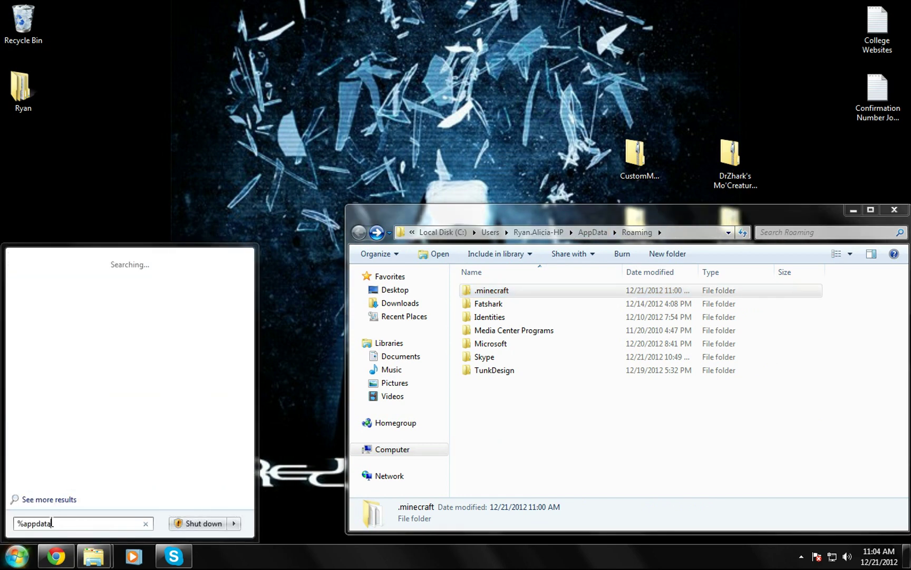
text(%)
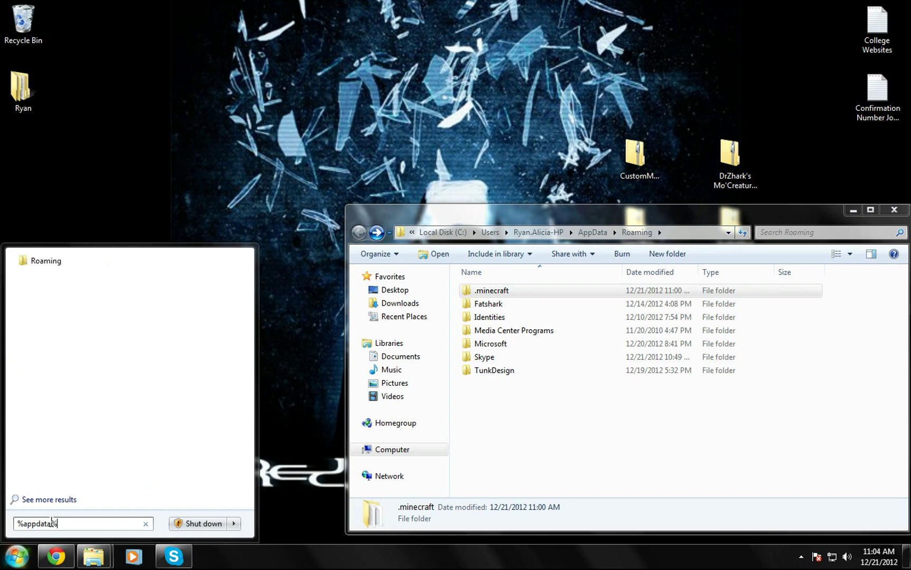
click(219, 190)
Step: Delete the .minecraft folder and confirm moving it to the Recycle Bin
click(485, 293)
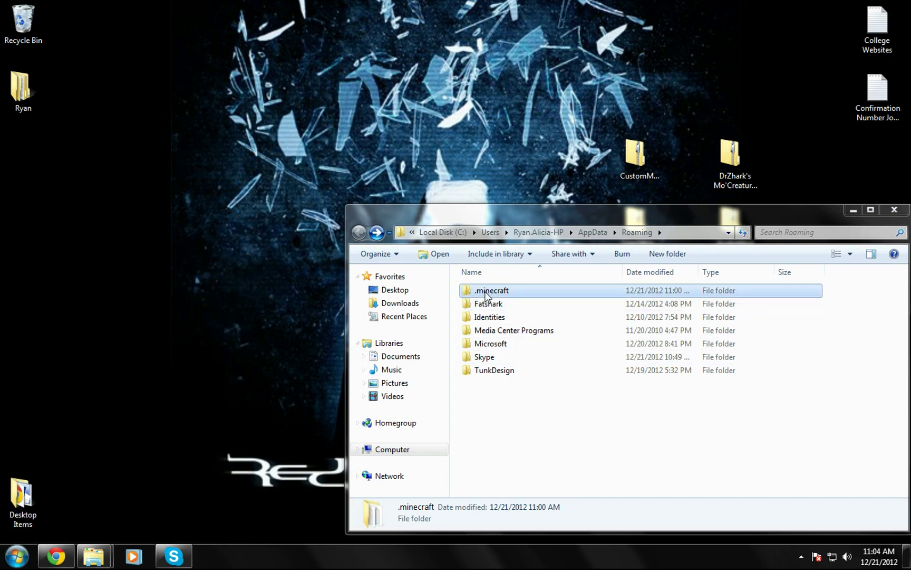
drag(579, 218, 385, 112)
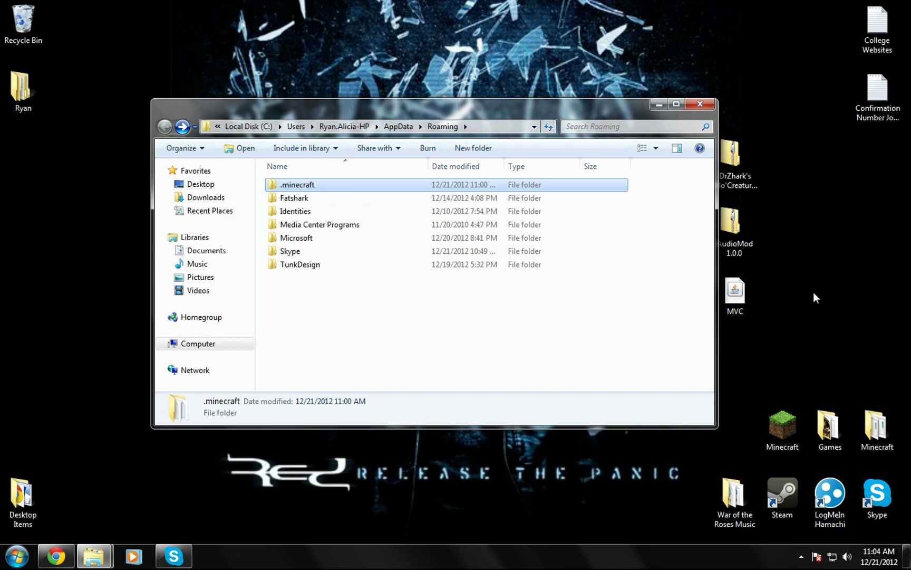
right_click(289, 187)
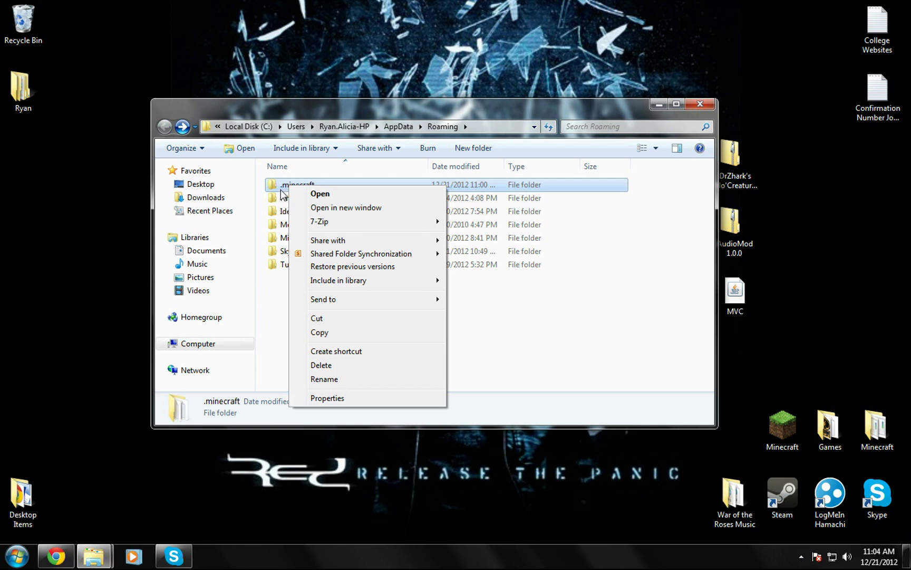
click(322, 365)
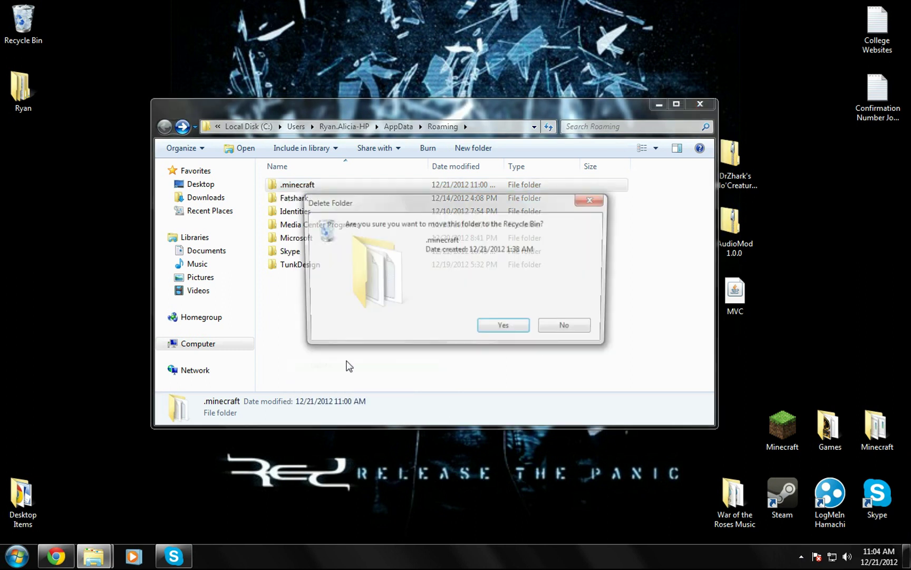
click(501, 330)
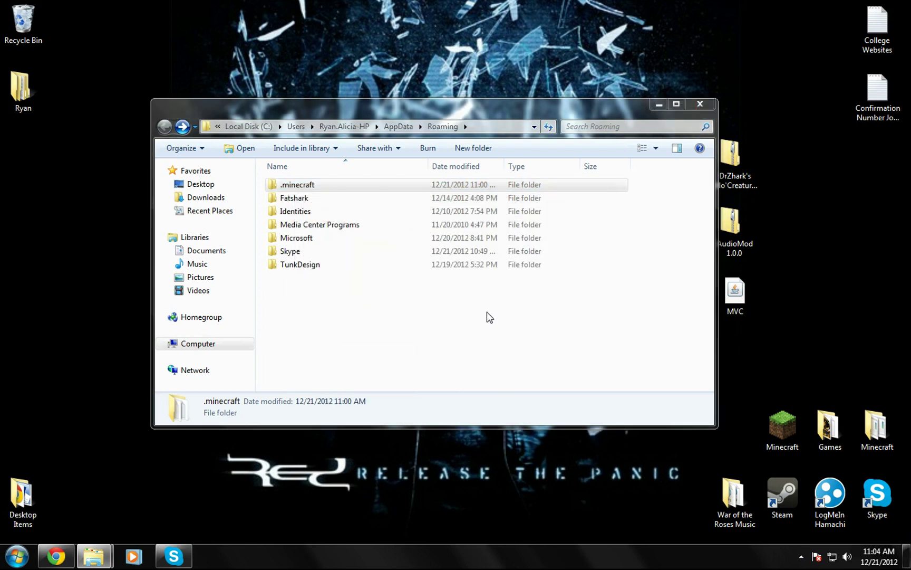
Step: Launch Minecraft and log in with the account username and password, Remember password ticked
click(658, 104)
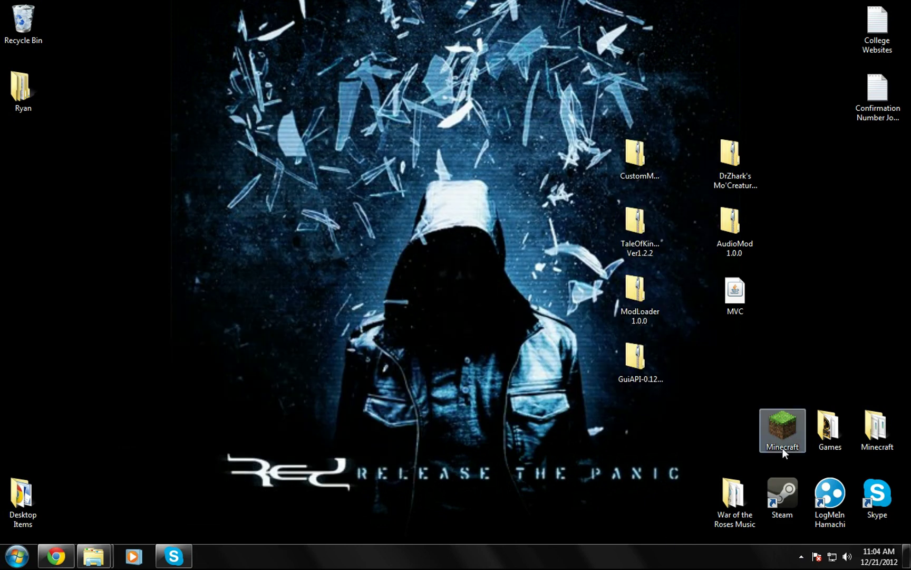
double_click(783, 446)
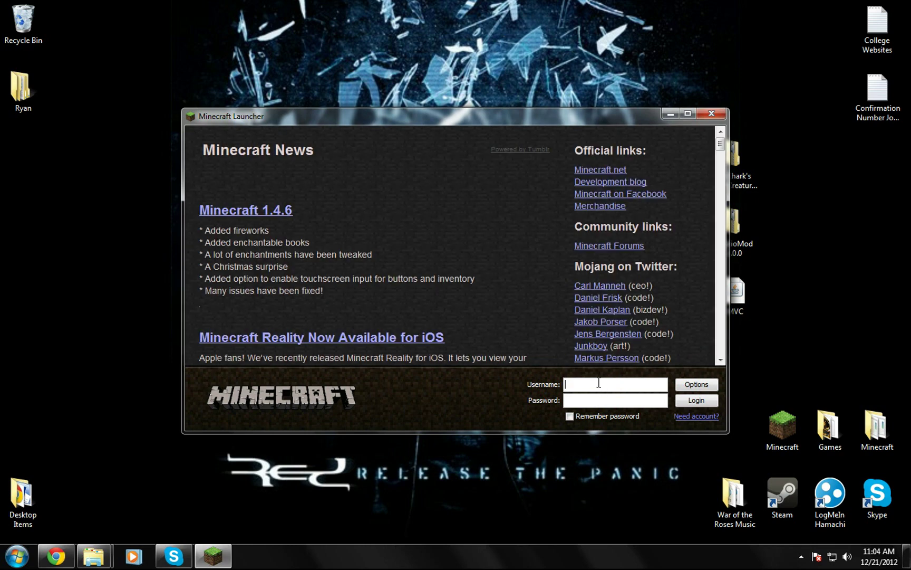
text(Ranger444)
click(584, 398)
click(569, 416)
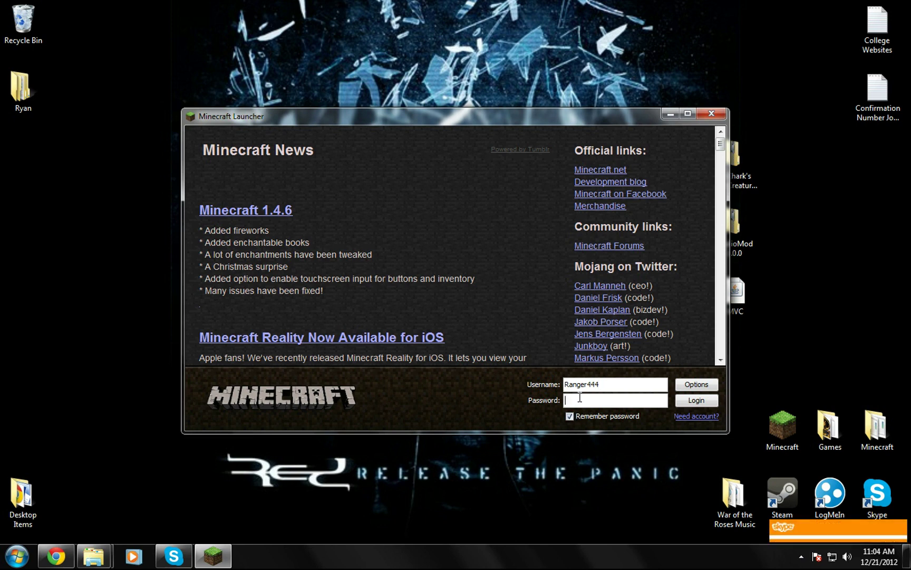
click(579, 399)
text(•••••••)
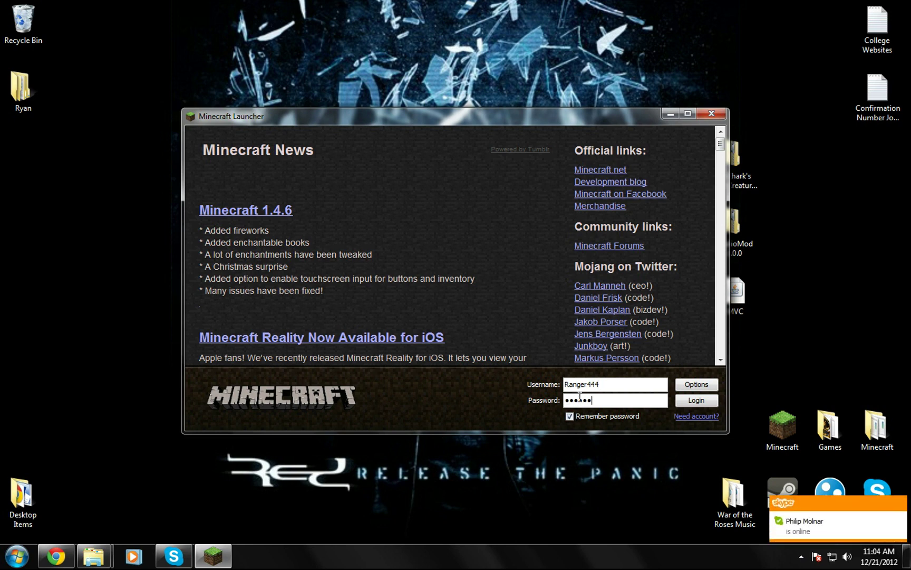
click(712, 402)
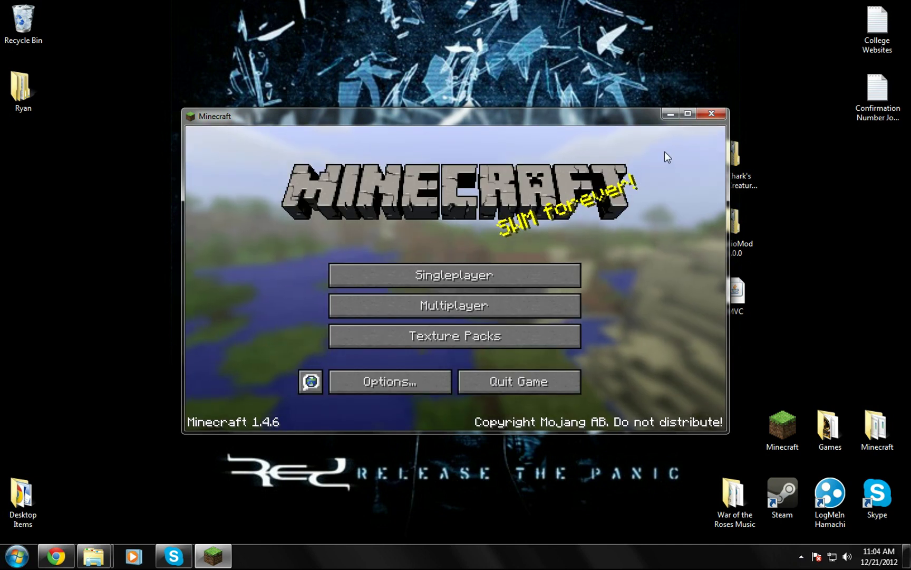
Step: Close Minecraft and open the regenerated .minecraft folder in Roaming
click(715, 115)
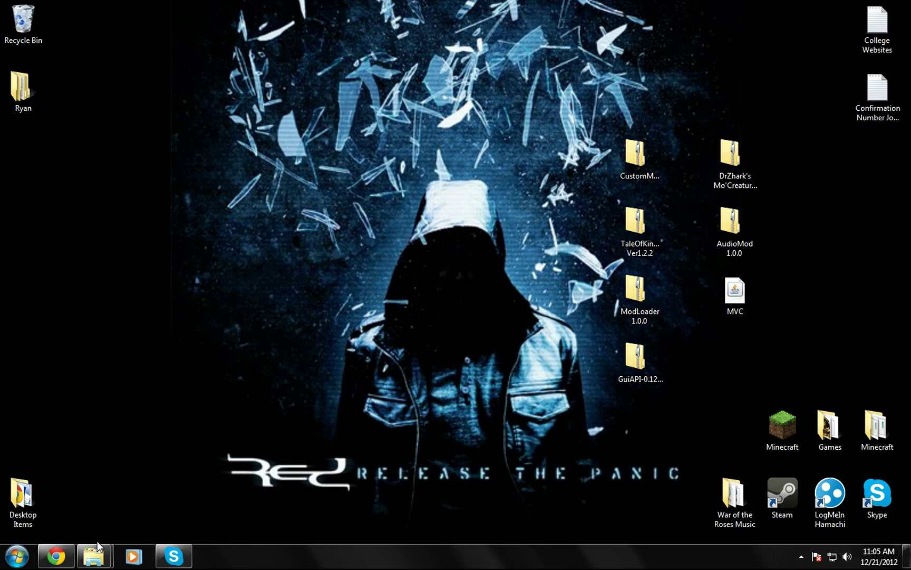
mouse_move(98, 552)
click(82, 487)
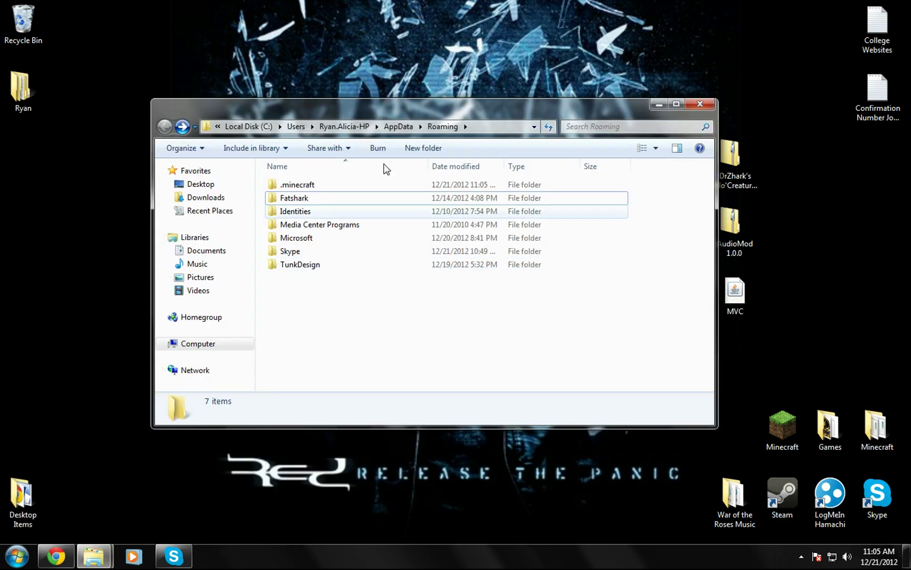
double_click(293, 185)
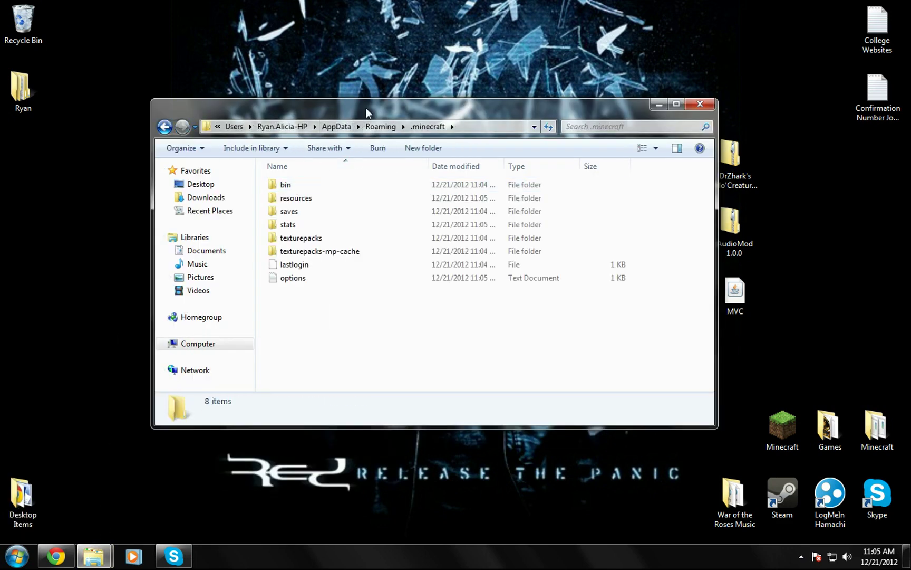
drag(366, 108, 279, 76)
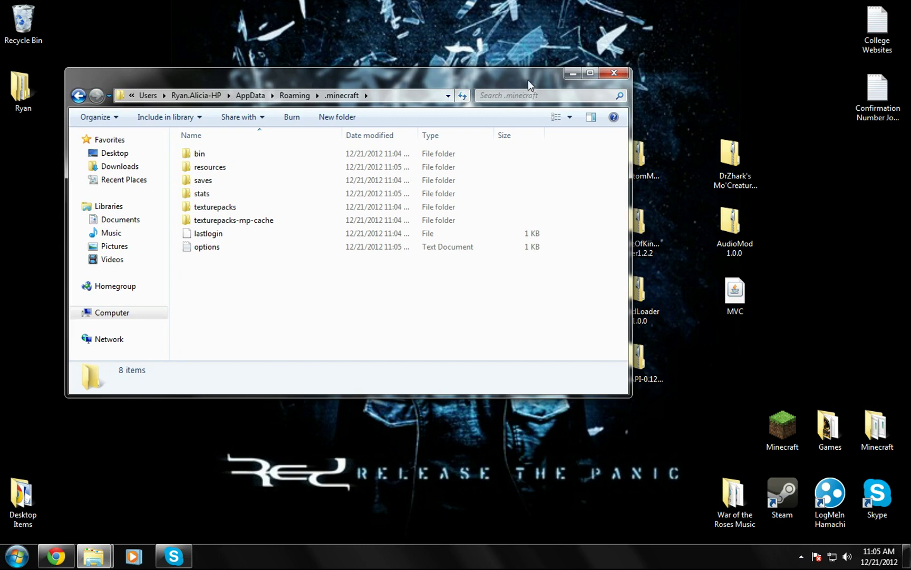
Step: Return to Roaming, minimize Explorer and select the MVC program on the desktop
click(78, 95)
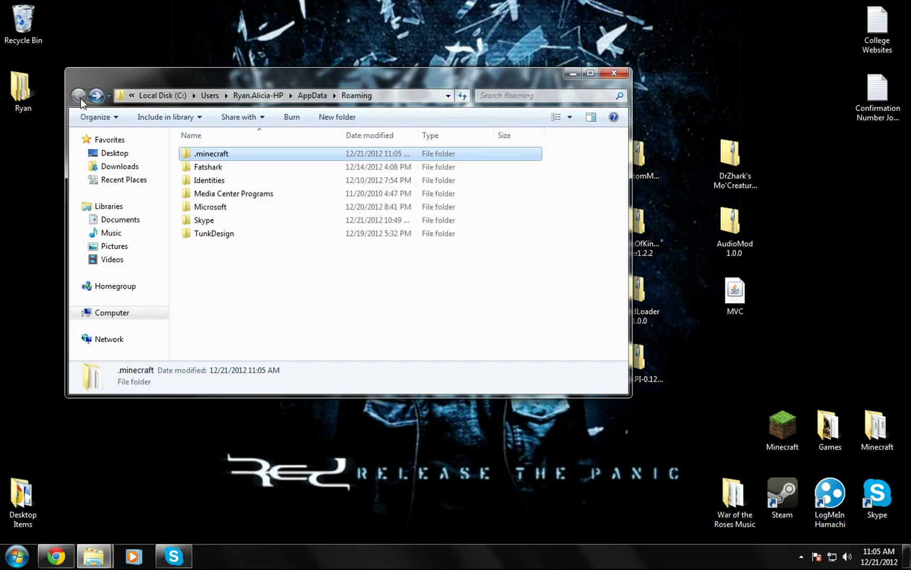
click(570, 75)
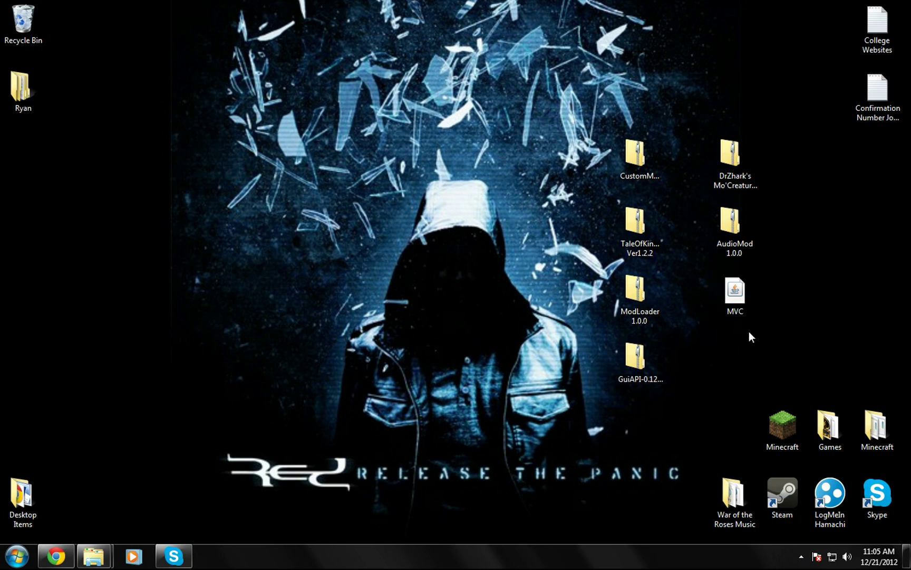
drag(741, 404, 695, 334)
Step: Patch Minecraft to Minecraft 1.0 (Full) with the Version Changer, then close it
double_click(741, 299)
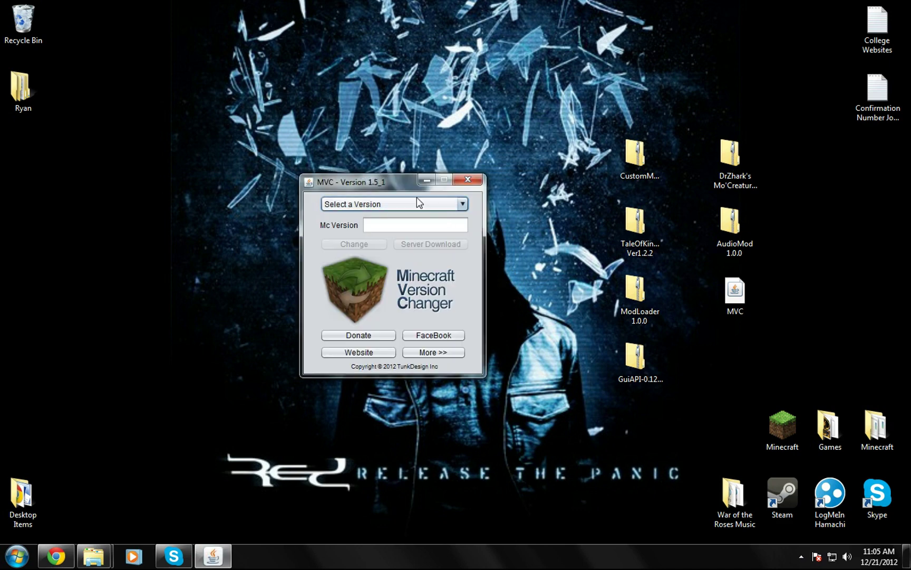
click(425, 203)
drag(461, 230, 470, 262)
click(376, 259)
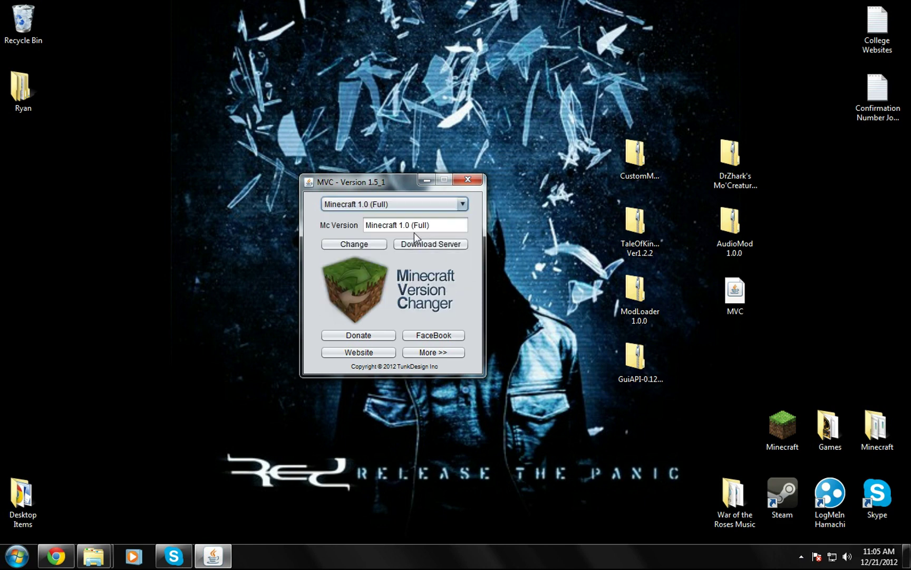
click(356, 245)
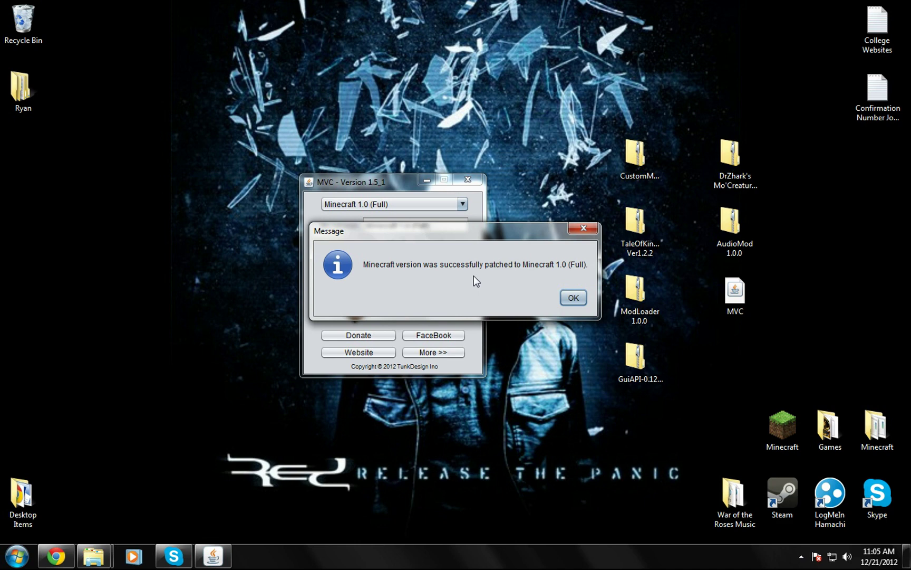
click(566, 297)
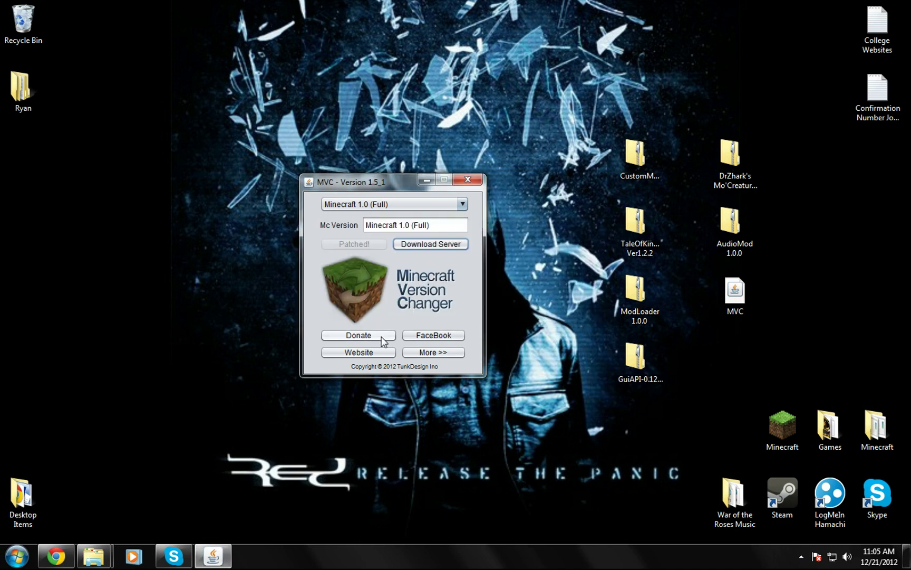
click(476, 178)
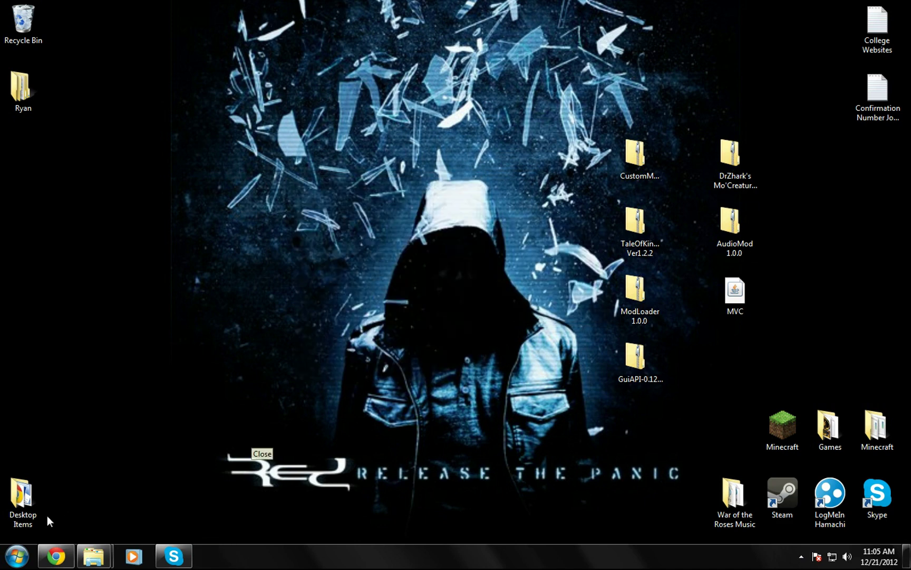
Step: Launch Minecraft from the desktop shortcut and log in to check it runs 1.0.0
click(783, 427)
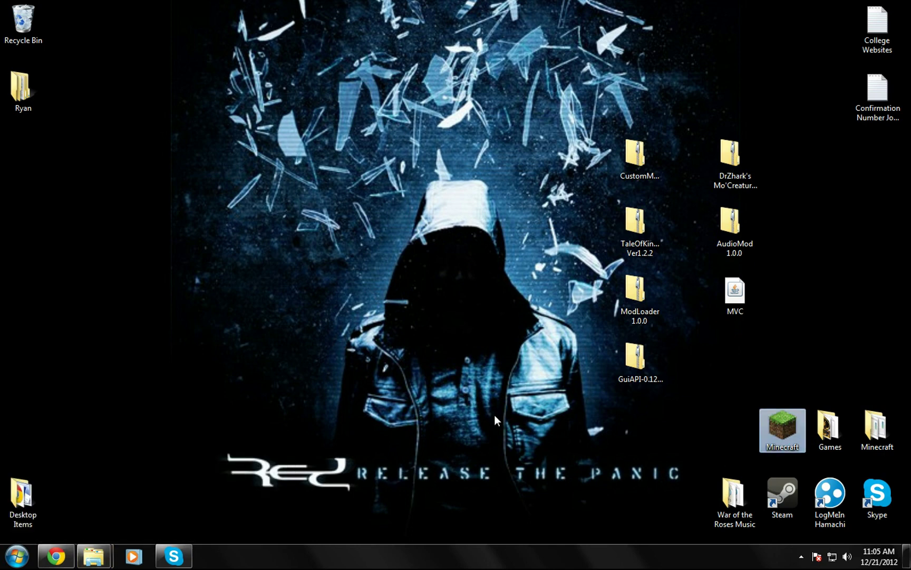
key(Return)
key(Return)
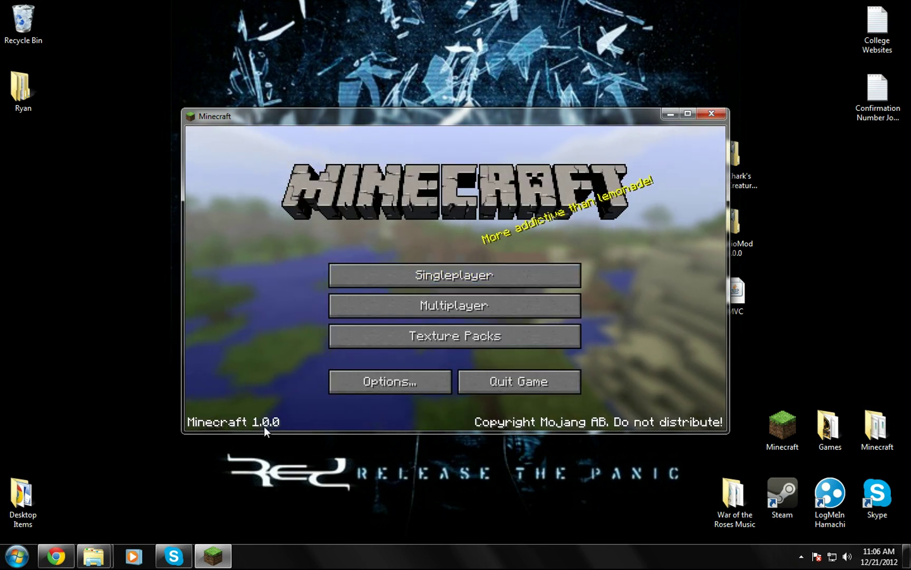
Step: Close Minecraft, go to .minecraft\bin and bring up the 7-Zip menu for minecraft.jar
click(710, 114)
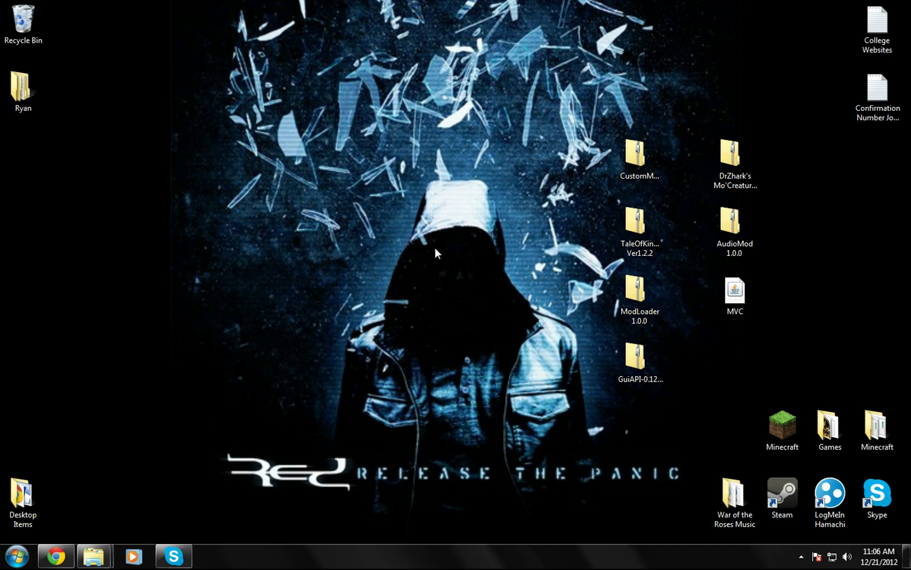
mouse_move(94, 555)
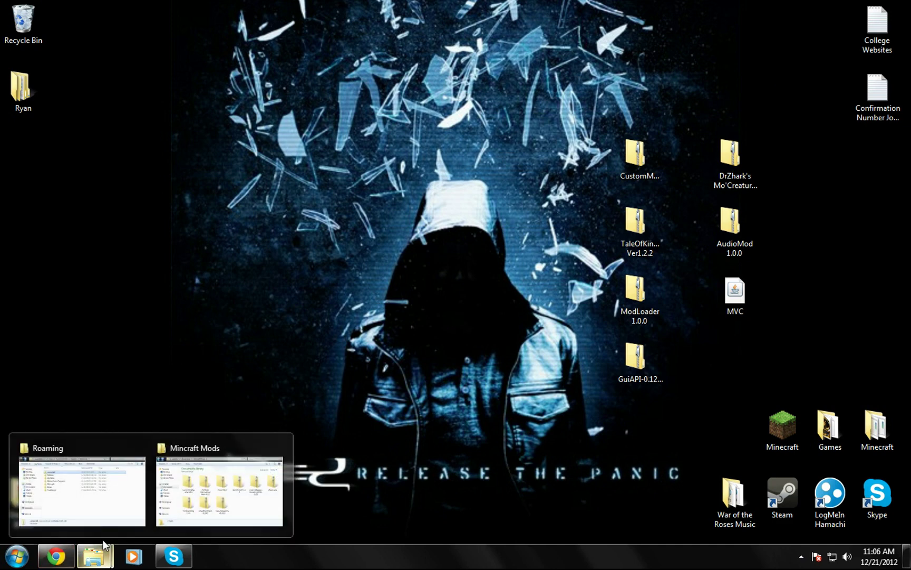
click(117, 498)
double_click(245, 154)
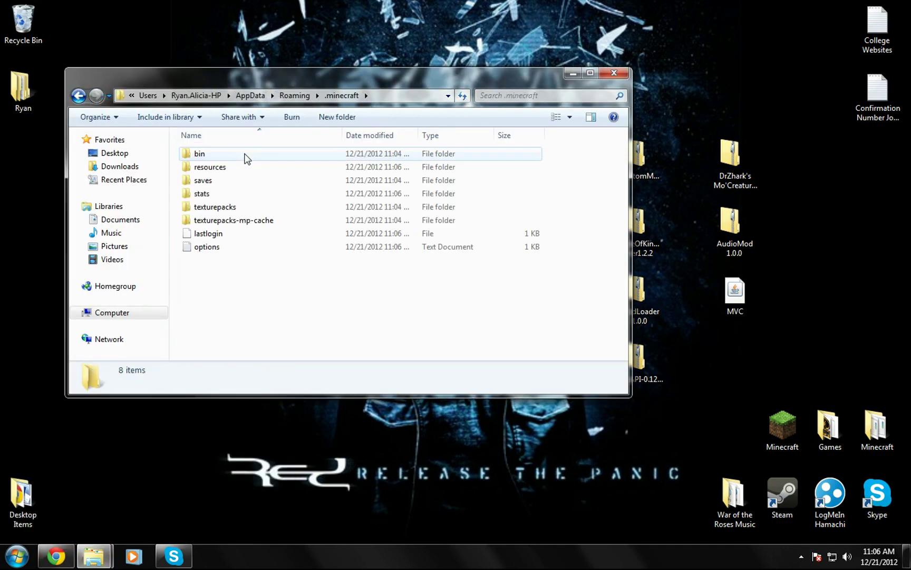
double_click(233, 154)
click(222, 224)
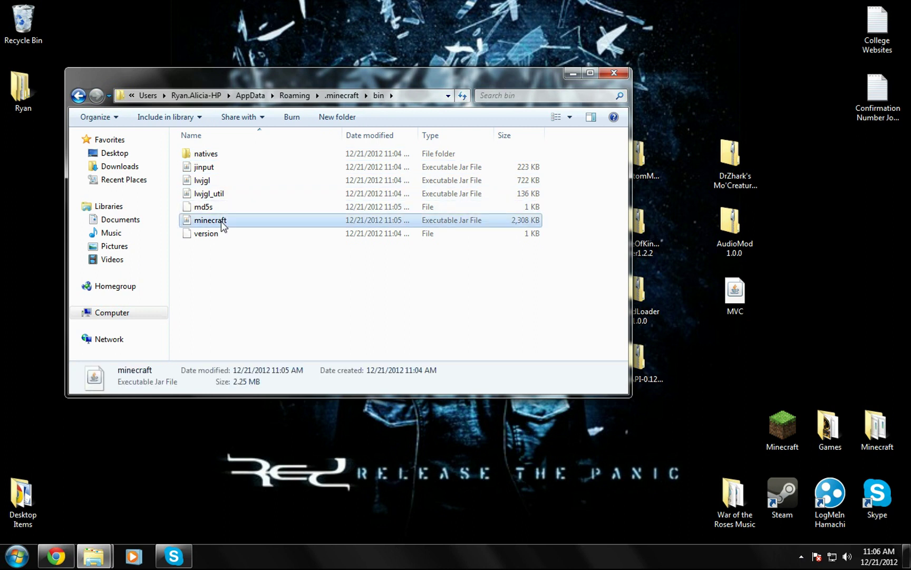
right_click(222, 224)
mouse_move(296, 246)
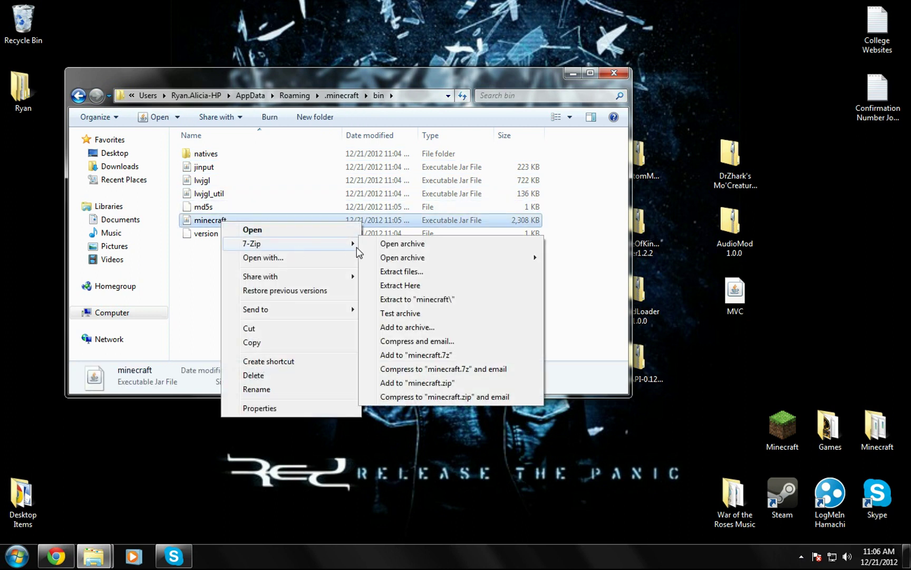
Step: Open minecraft.jar and ModLoader 1.0.0.zip side by side in 7-Zip
click(384, 244)
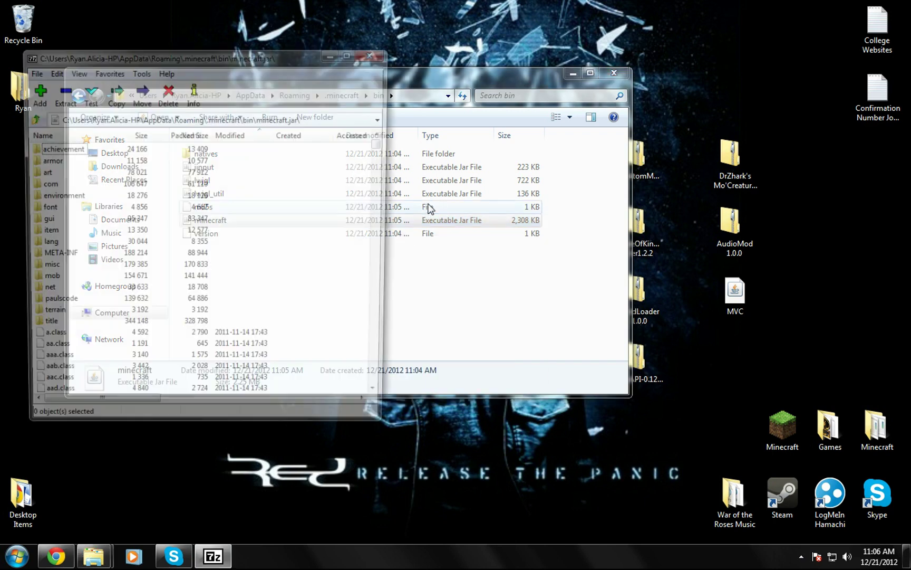
click(568, 75)
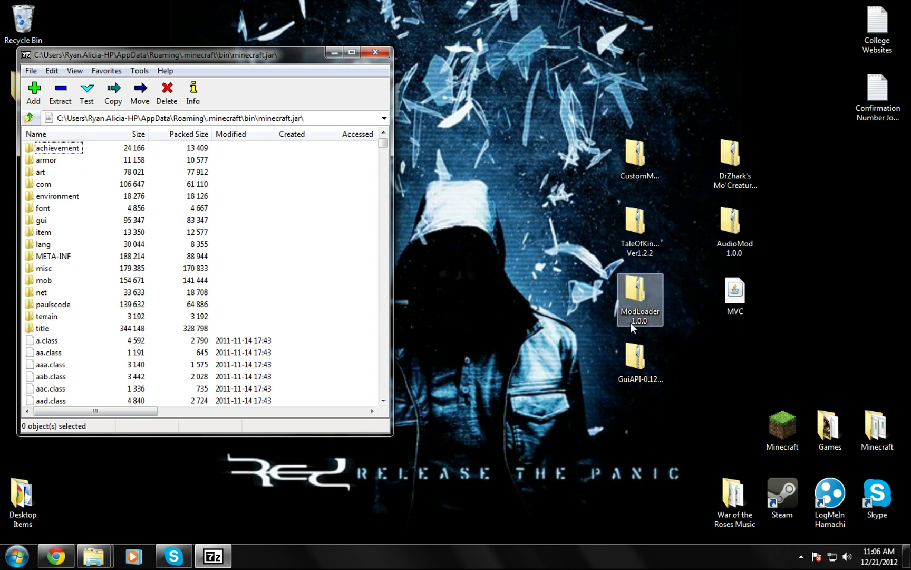
right_click(648, 292)
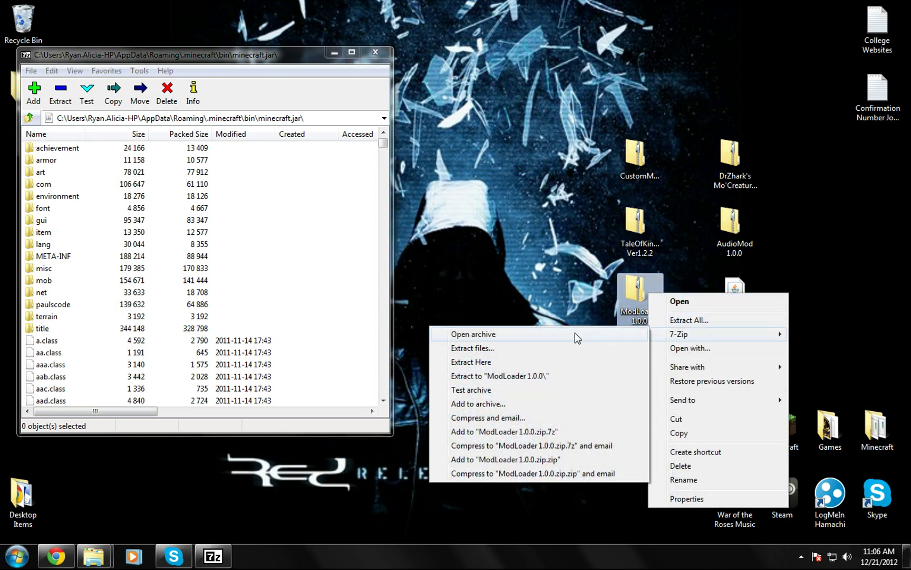
click(570, 334)
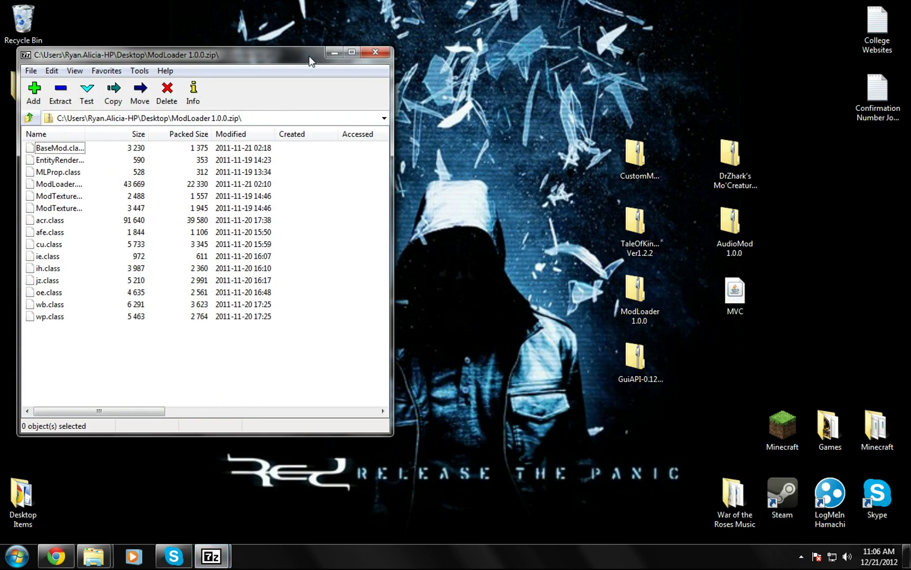
drag(311, 61, 705, 61)
click(467, 149)
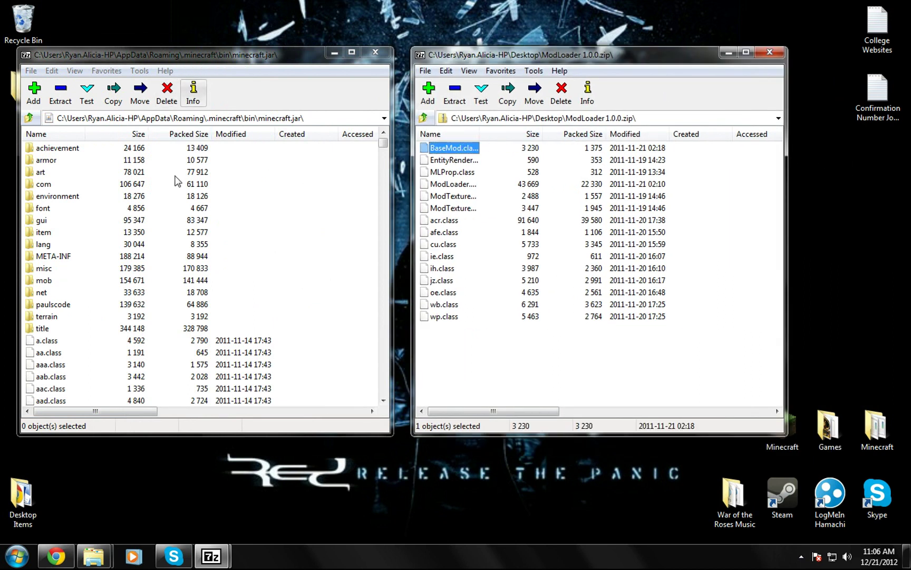
Step: Delete the META-INF folder from minecraft.jar
click(70, 256)
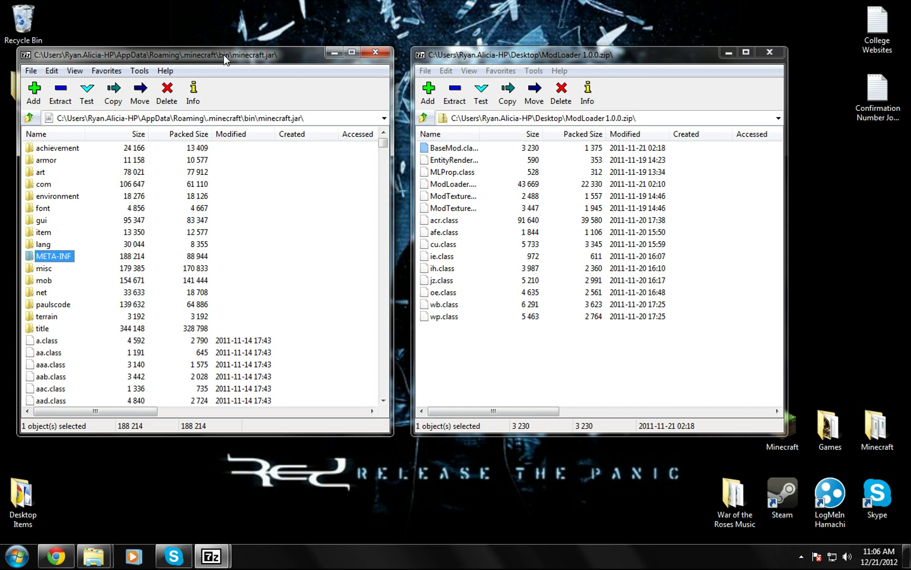
click(167, 93)
click(501, 320)
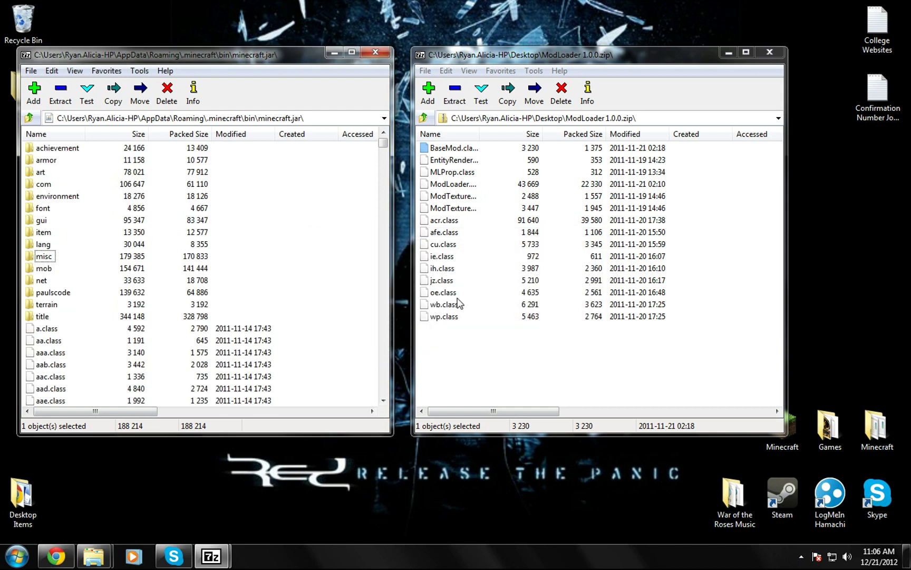
Step: Copy all 15 ModLoader 1.0.0 files into minecraft.jar
click(457, 149)
key(F2)
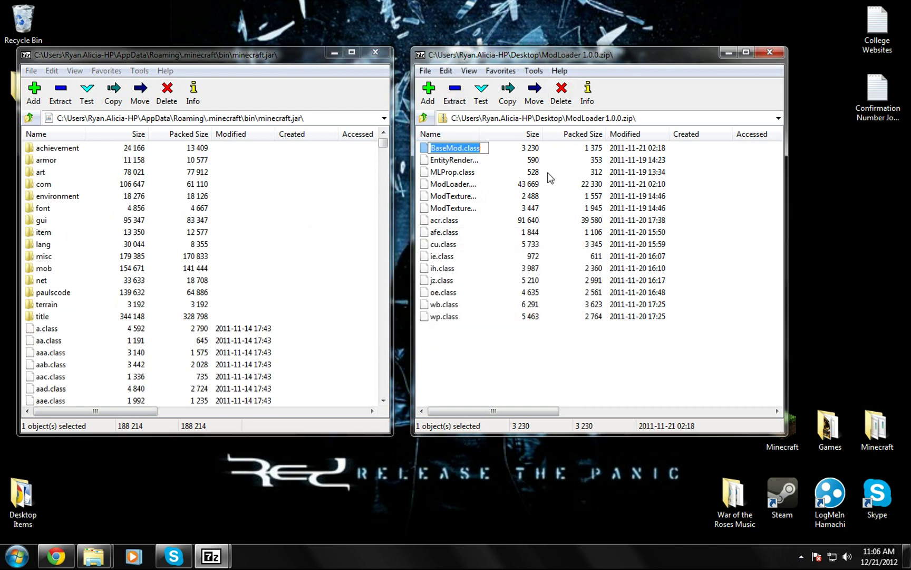
click(548, 183)
click(457, 150)
key(ctrl+a)
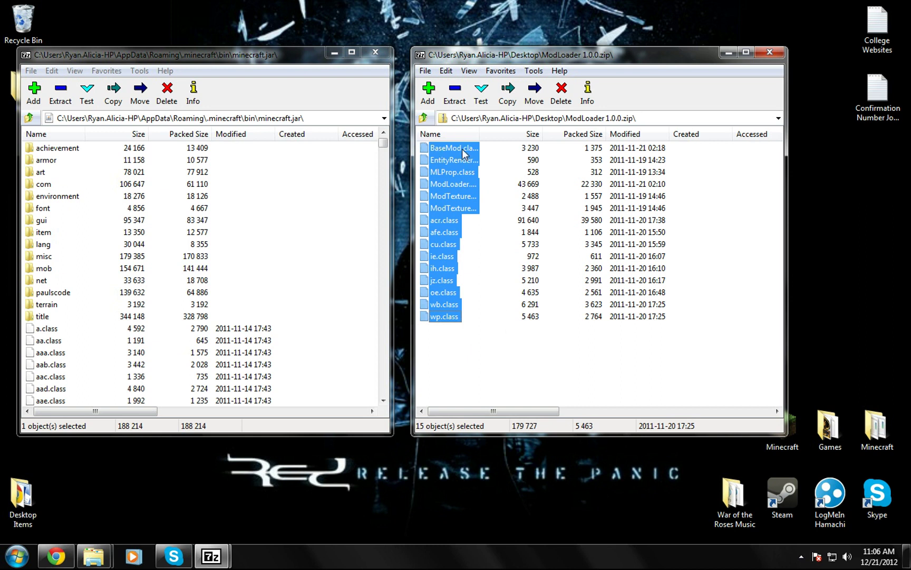
drag(464, 193, 251, 189)
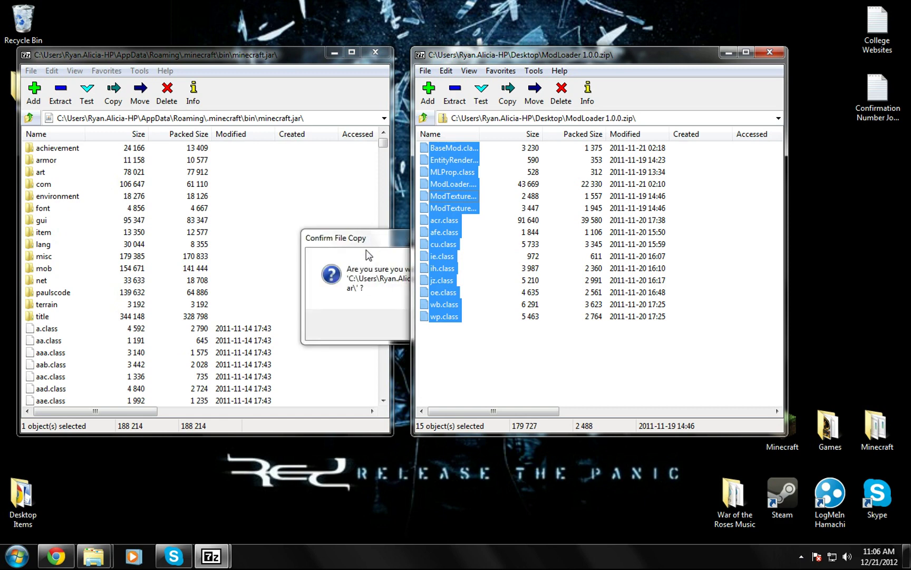
click(405, 318)
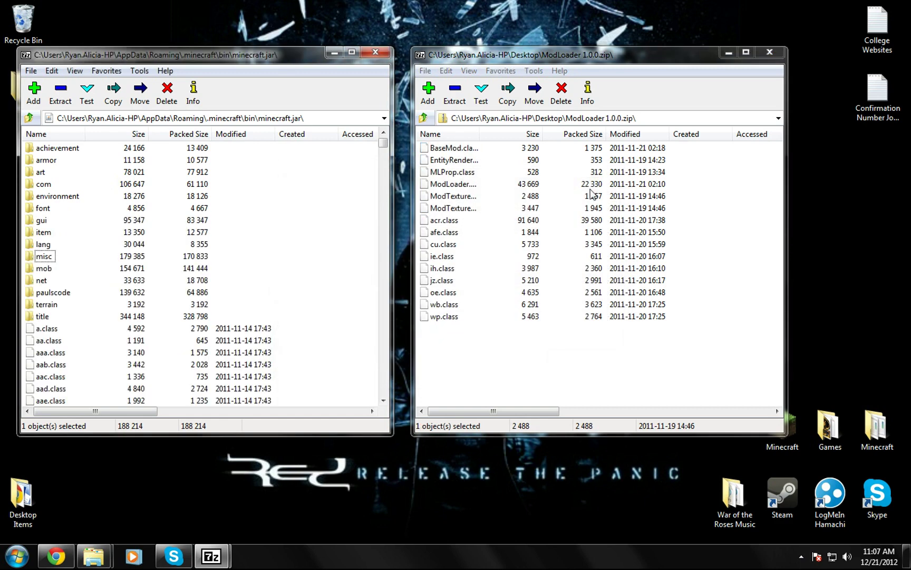
Step: Copy AudioMod 1.0.0's ibxm, paulscode and ahm.class into minecraft.jar, then close AudioMod
click(769, 54)
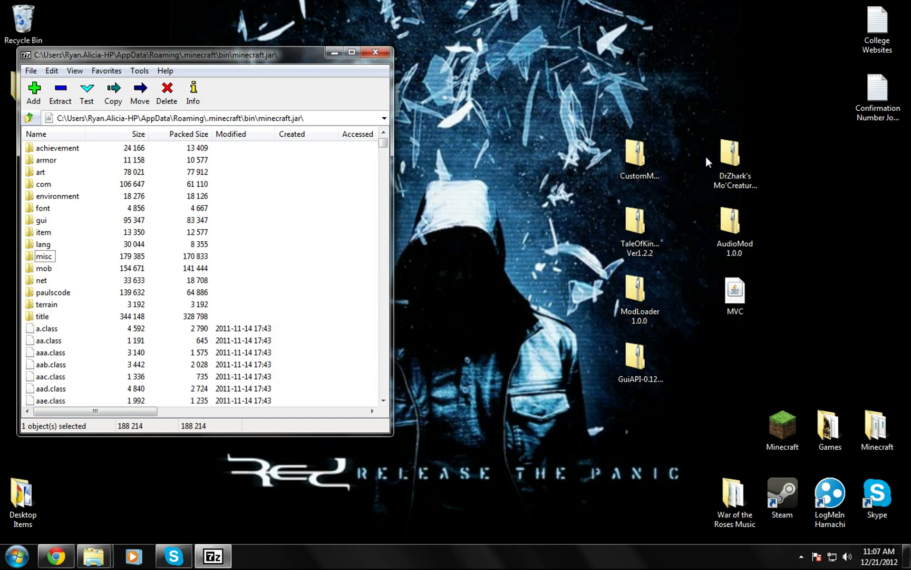
right_click(747, 231)
mouse_move(780, 272)
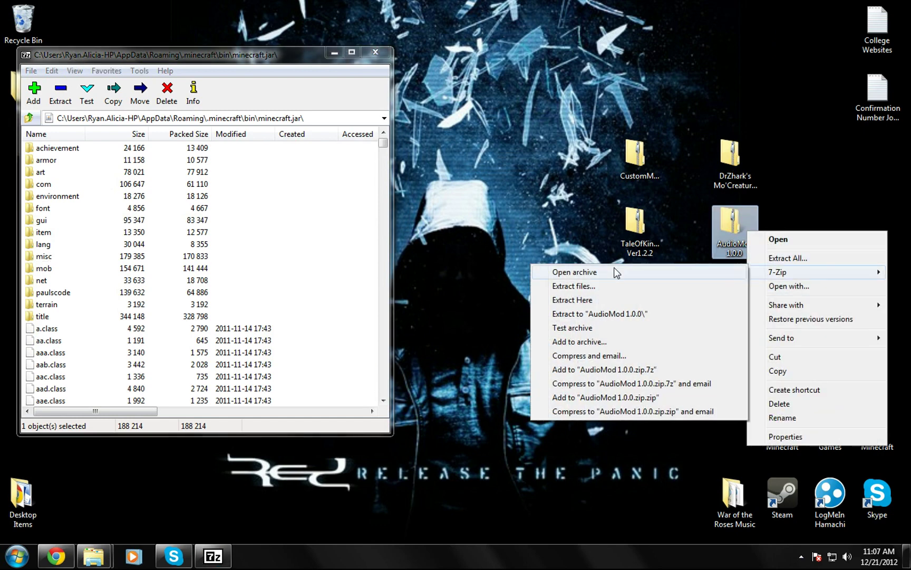
click(607, 271)
drag(451, 203, 304, 166)
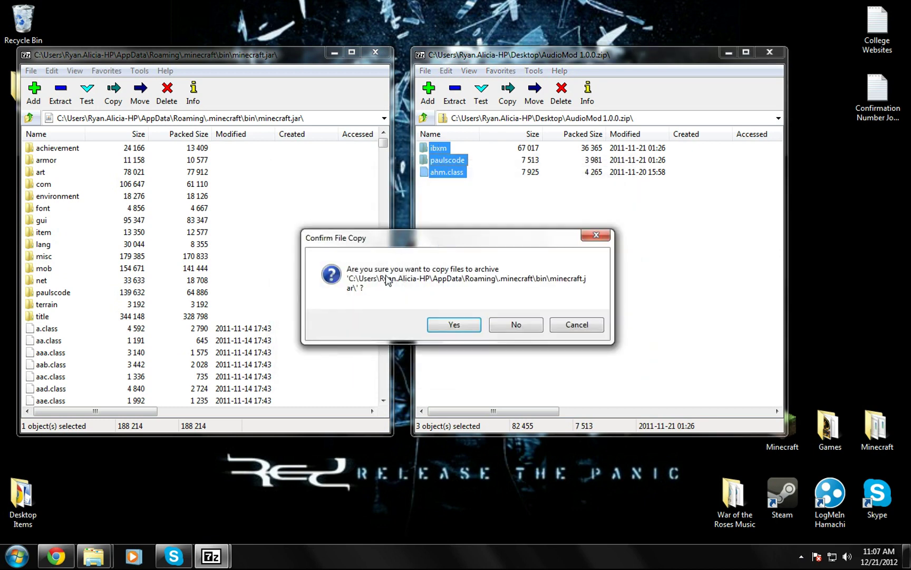
click(447, 324)
click(770, 52)
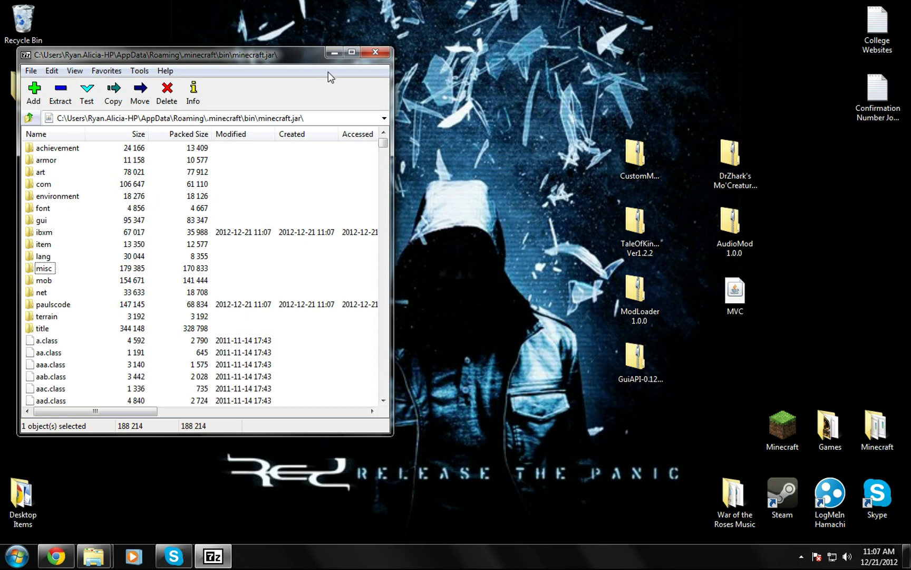
Step: Close the jar, launch and log in to Minecraft to reach the 1.0.0 title screen, then quit
click(366, 56)
double_click(781, 427)
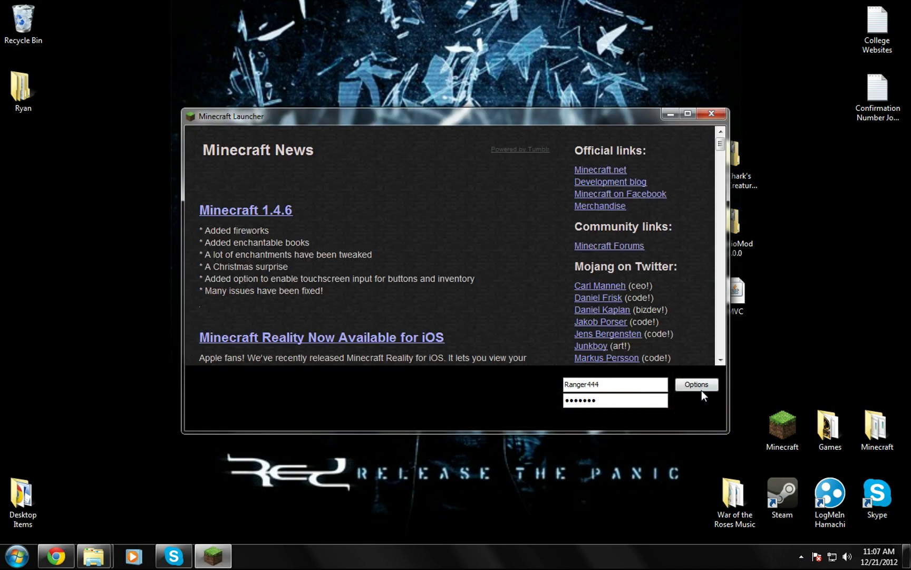
click(696, 400)
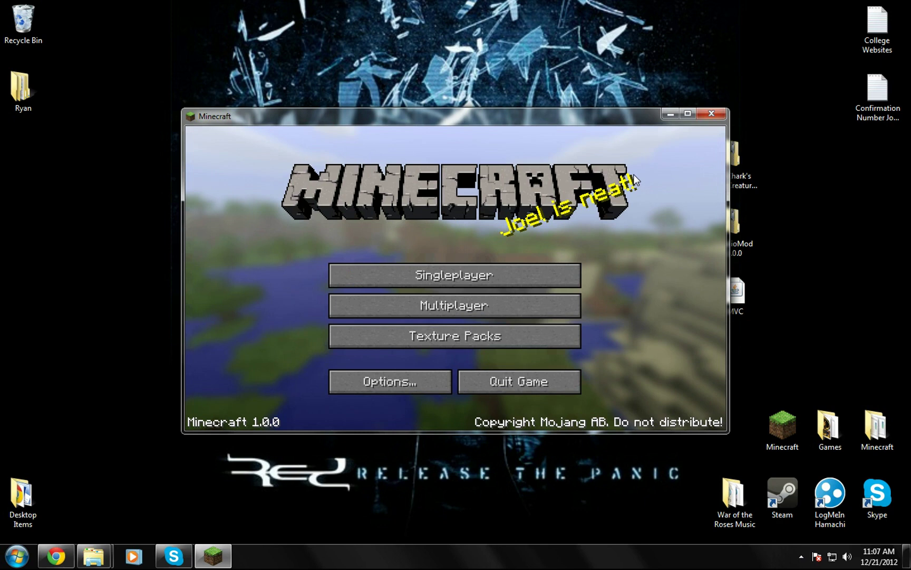
click(714, 115)
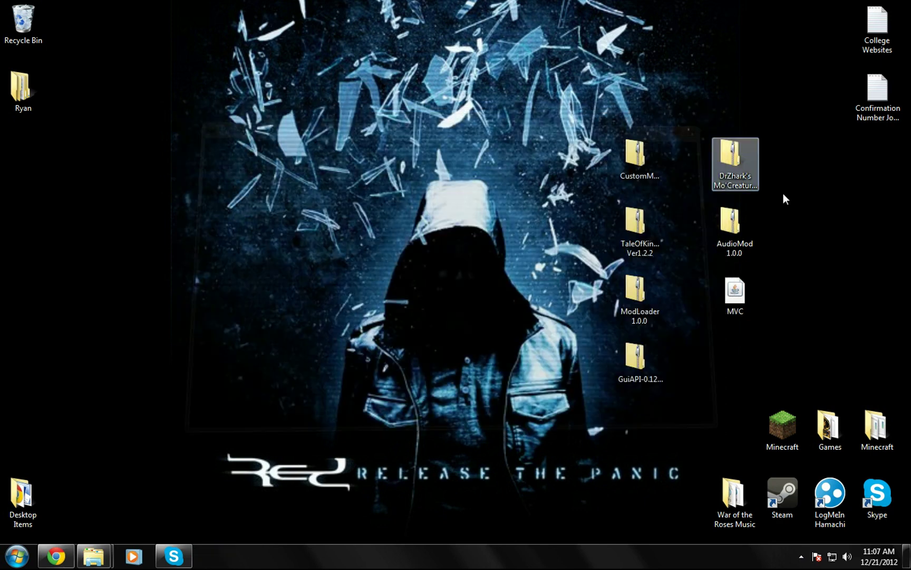
Step: Reopen minecraft.jar from the bin folder in 7-Zip
mouse_move(109, 562)
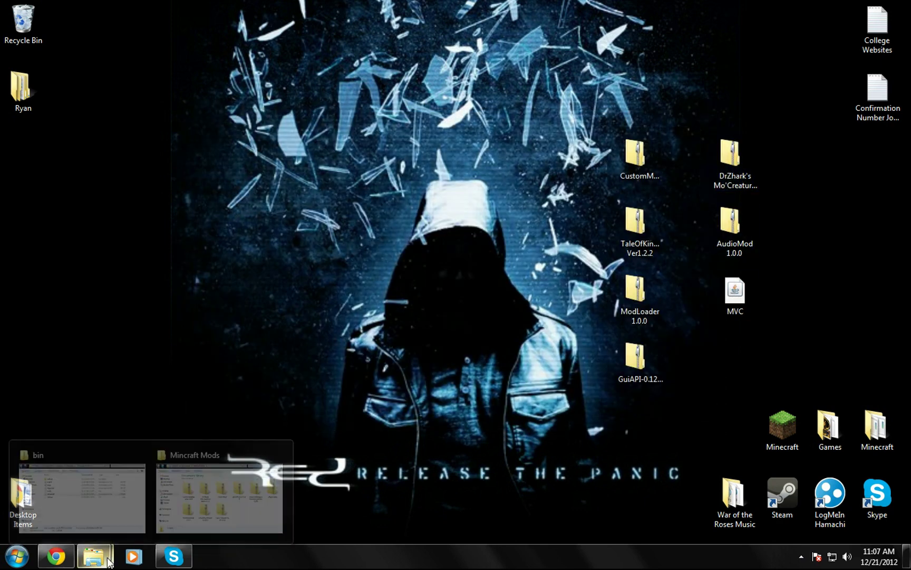
click(112, 517)
double_click(205, 224)
right_click(206, 221)
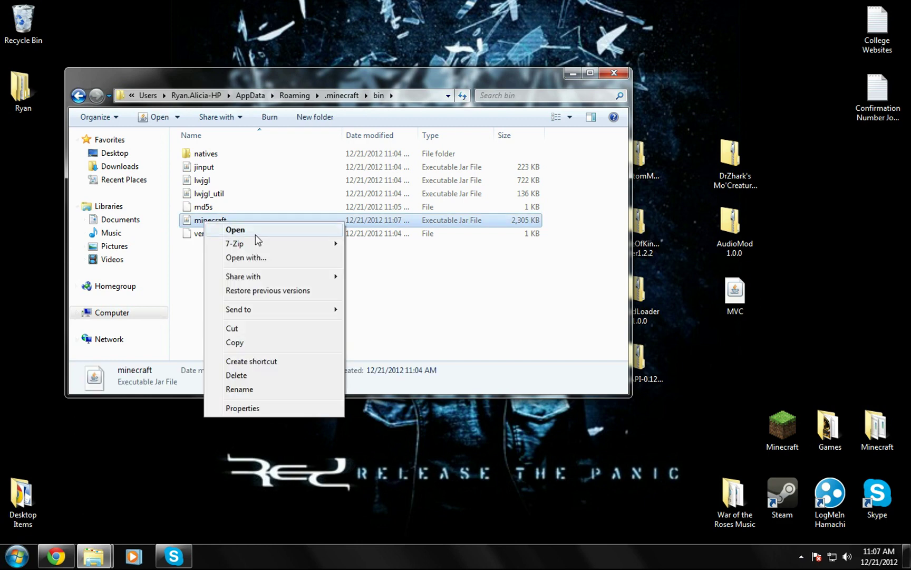
mouse_move(264, 242)
click(387, 243)
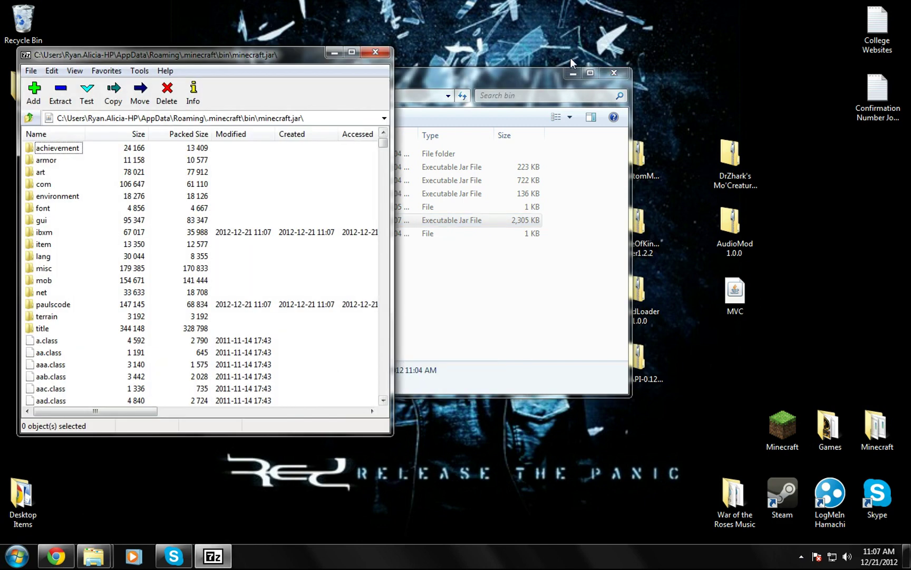
click(573, 74)
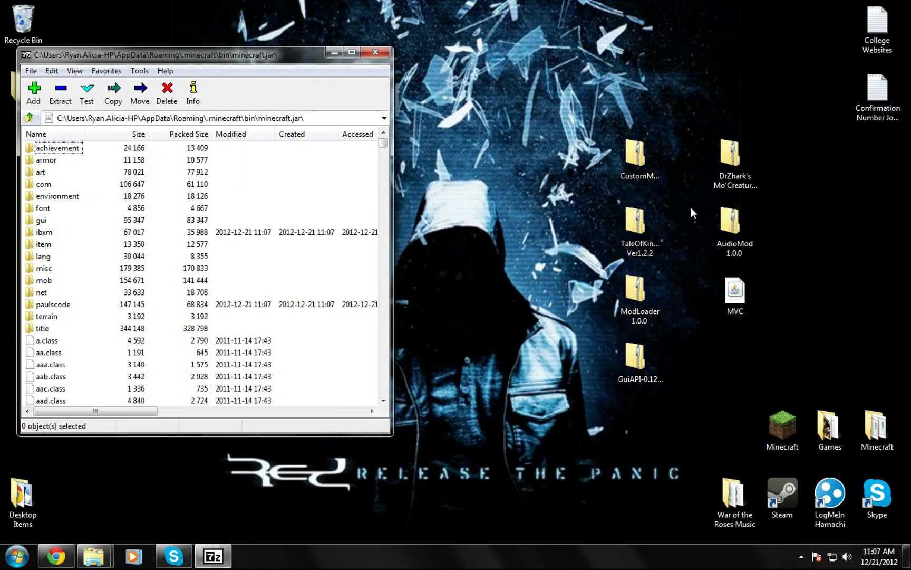
Step: Open GuiAPI-0.12.0-1.0.0.zip beside the jar and copy its 42 items, including de and javax, into minecraft.jar
right_click(643, 369)
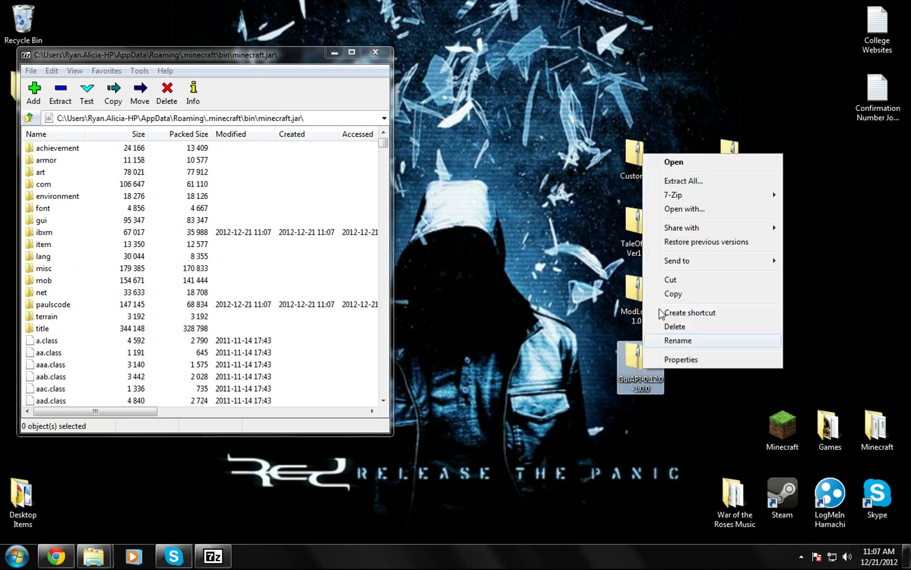
mouse_move(709, 199)
click(556, 196)
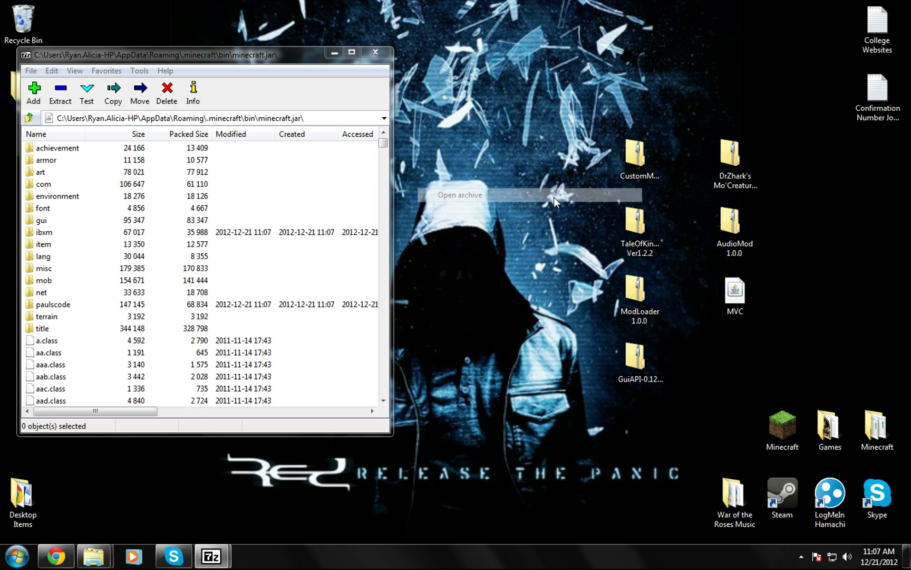
drag(296, 65, 720, 72)
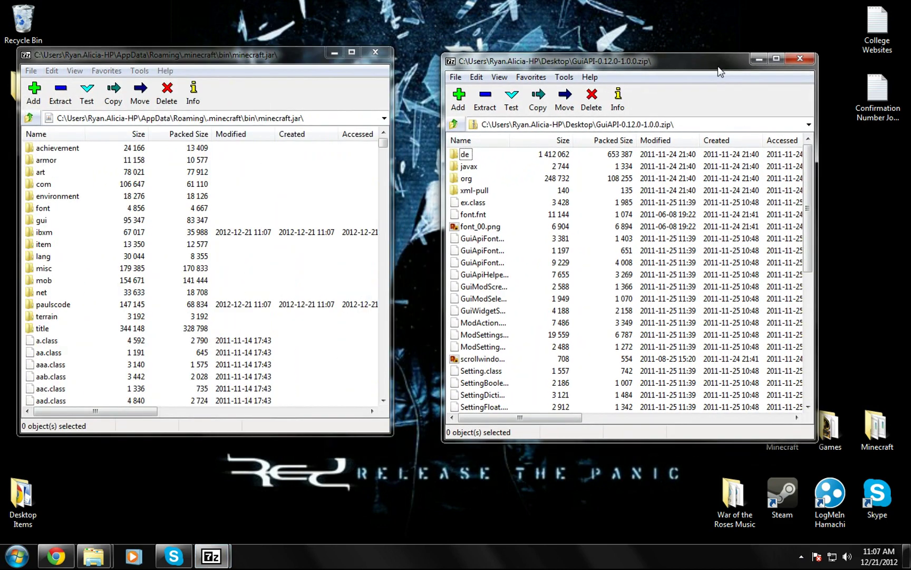
click(467, 154)
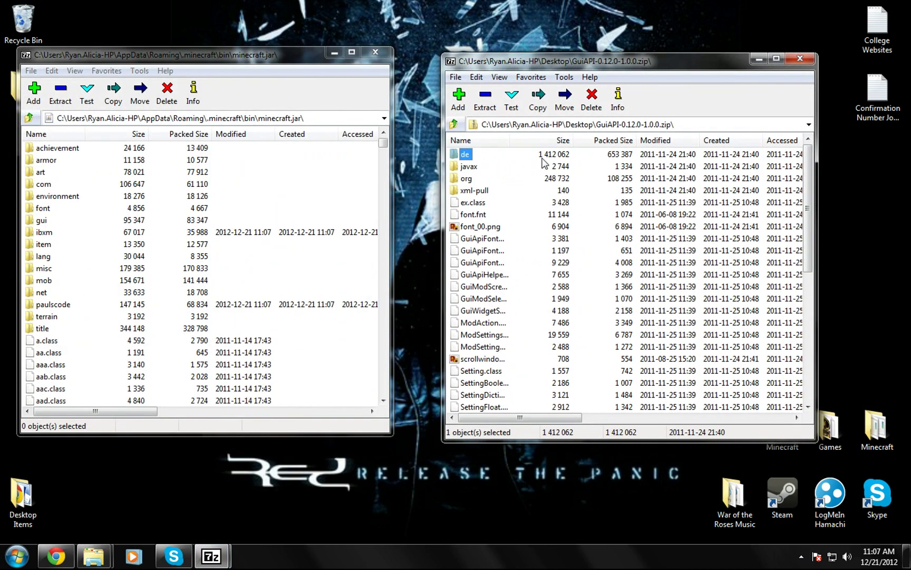
key(shift+Down)
key(shift+Down)
key(shift+Down)
key(shift+Down)
key(shift+Down)
key(shift+Down)
key(shift+Down)
key(shift+Down)
key(shift+Down)
key(shift+Down)
key(shift+Down)
key(shift+Down)
key(shift+Down)
key(shift+Down)
key(shift+Down)
key(shift+Down)
key(shift+Down)
key(shift+Down)
key(shift+Down)
key(shift+Down)
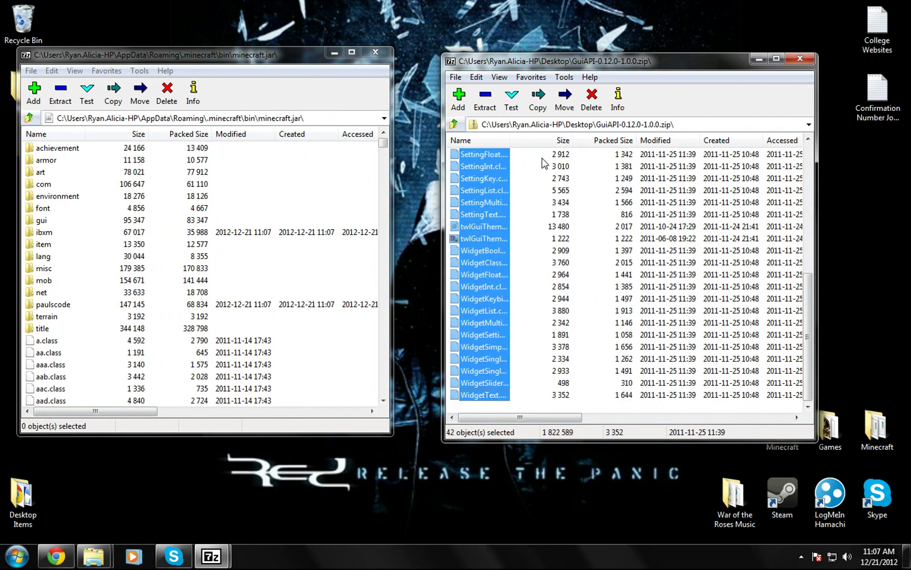
drag(433, 223, 275, 218)
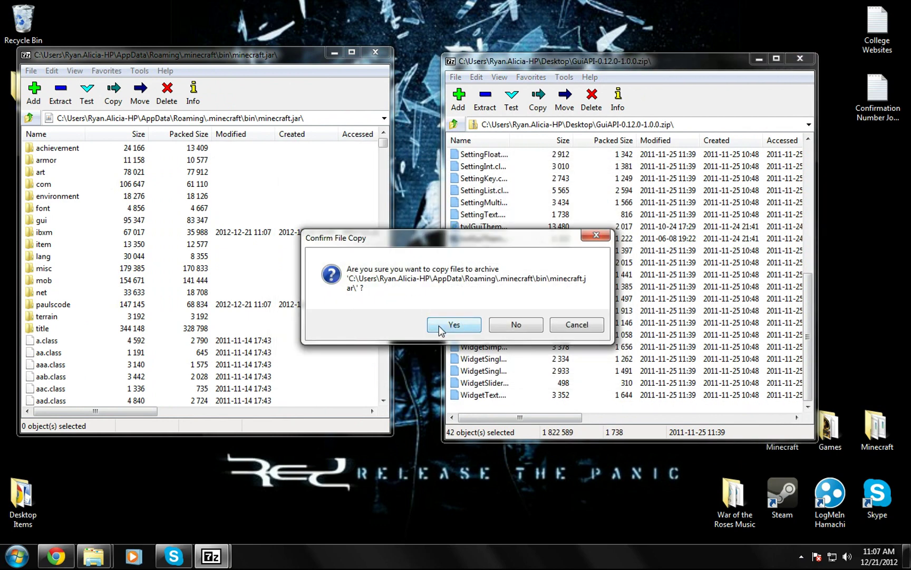
click(439, 326)
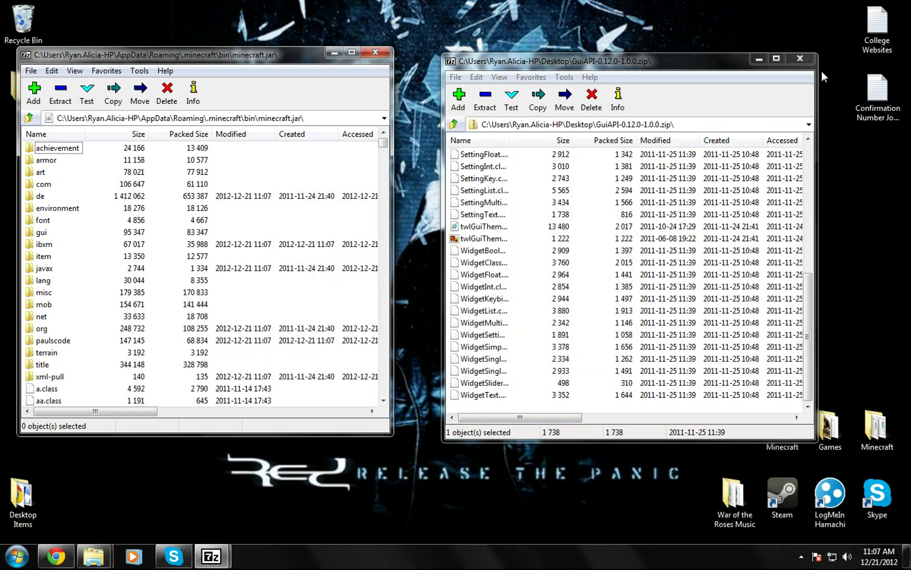
click(800, 60)
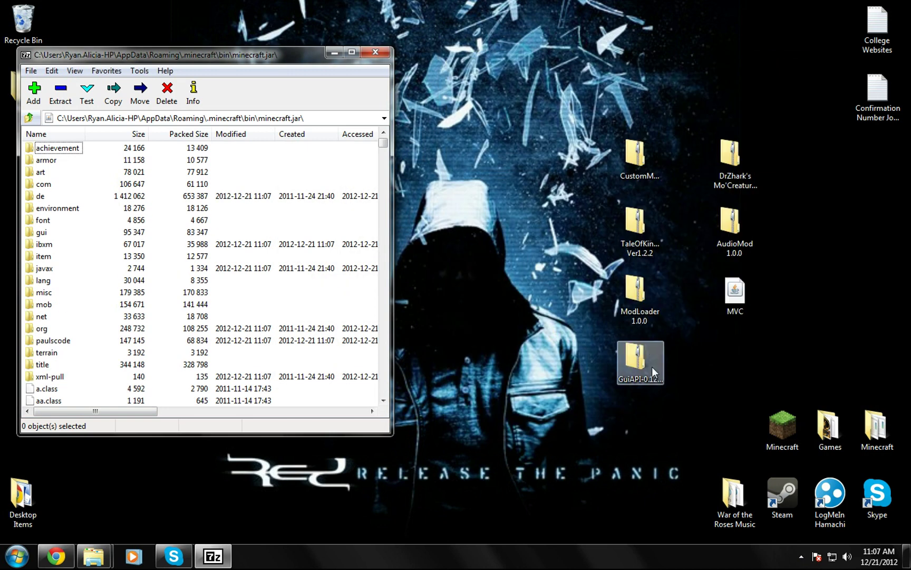
Step: Copy readme.txt and the other three CustomMobSpawner.zip files into minecraft.jar, then close that archive
right_click(641, 174)
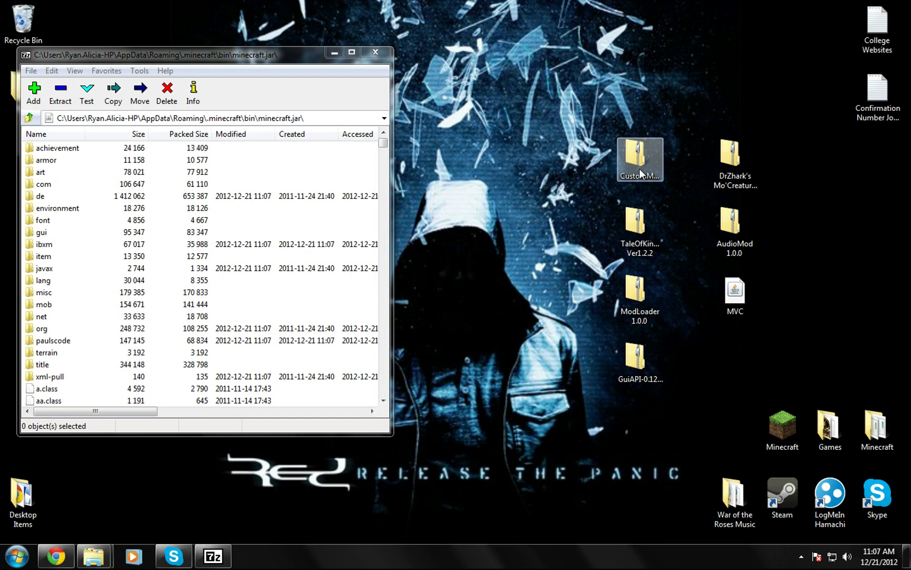
mouse_move(673, 211)
click(546, 209)
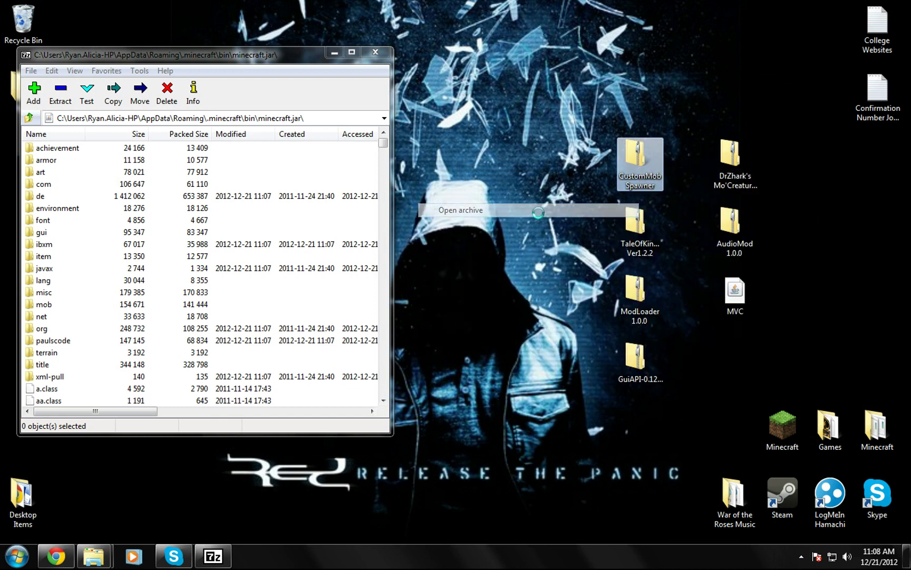
click(494, 154)
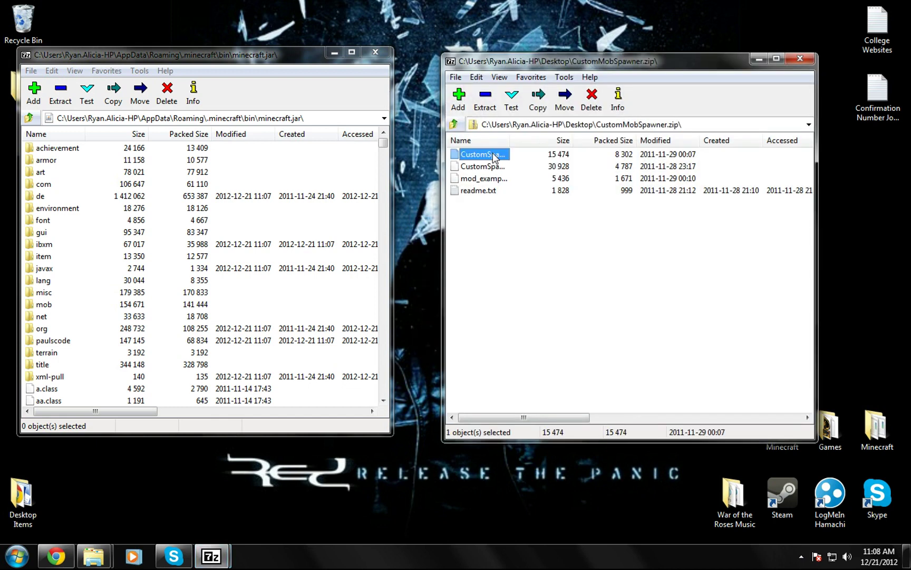
key(shift+Down)
key(shift+Down)
key(shift+Down)
drag(495, 157, 309, 168)
click(454, 324)
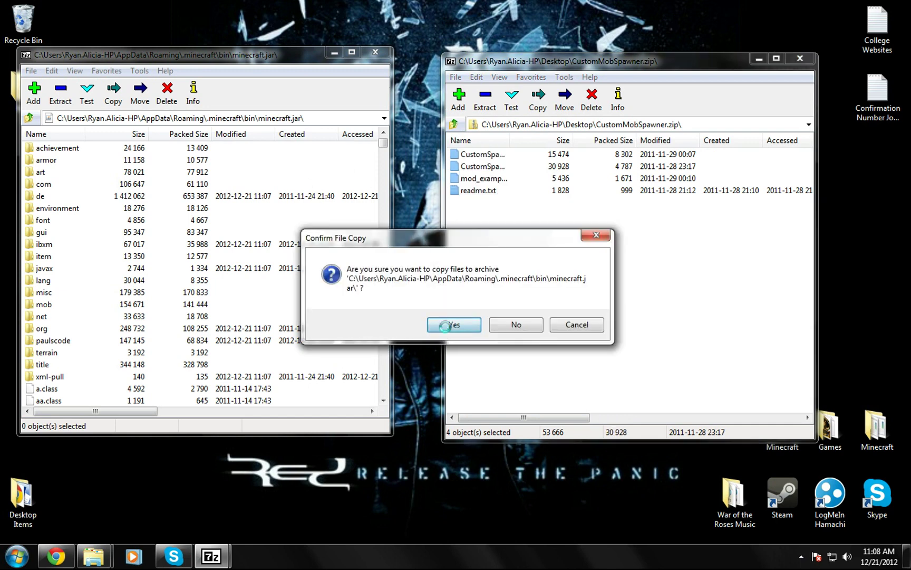
click(801, 58)
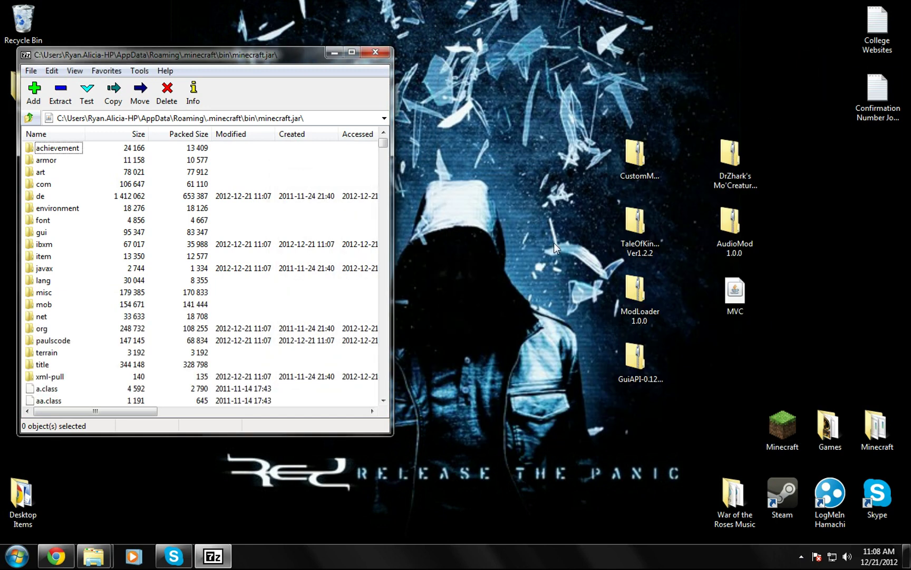
double_click(745, 163)
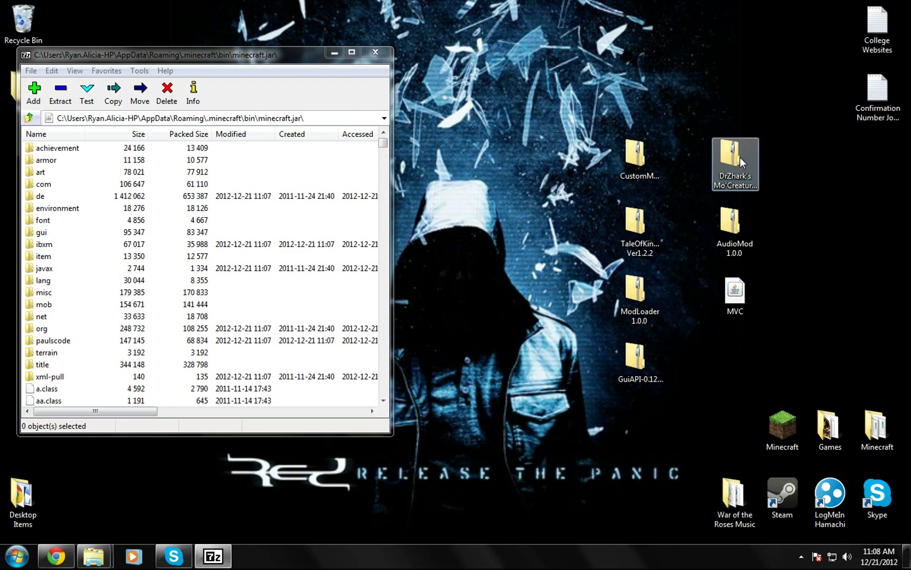
Step: Open the Mo'Creatures zip in 7-Zip and select all 116 items inside mods\MoCreatures.zip
right_click(740, 157)
mouse_move(782, 205)
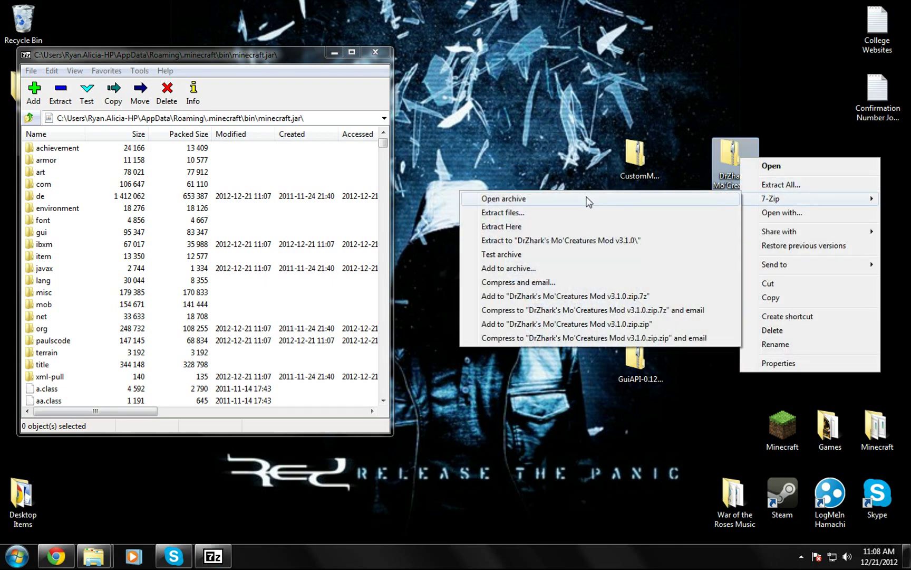
click(504, 198)
double_click(471, 155)
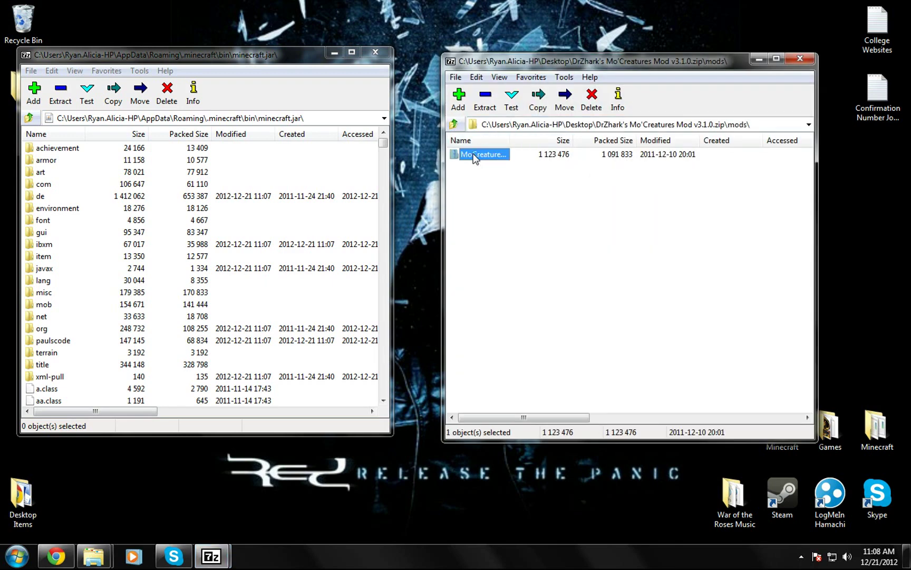
double_click(484, 158)
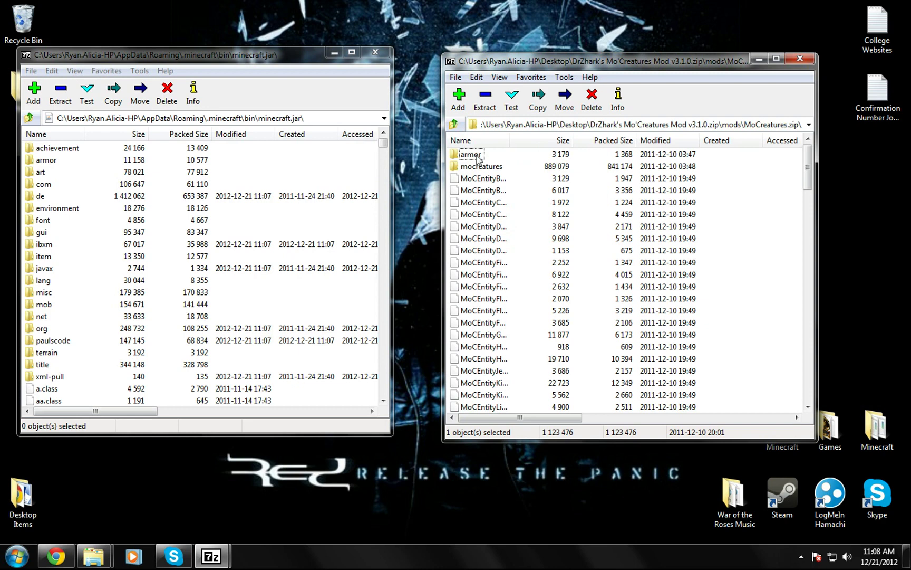
click(477, 156)
key(shift+Down)
key(shift+Down)
key(shift+Down)
key(shift+Down)
key(shift+Down)
key(shift+Down)
key(shift+Down)
key(shift+Down)
key(shift+Down)
key(shift+Down)
key(shift+Down)
key(shift+Down)
key(shift+Down)
key(shift+Down)
key(shift+Down)
key(shift+Down)
key(shift+Down)
key(shift+Down)
key(shift+Down)
key(shift+Down)
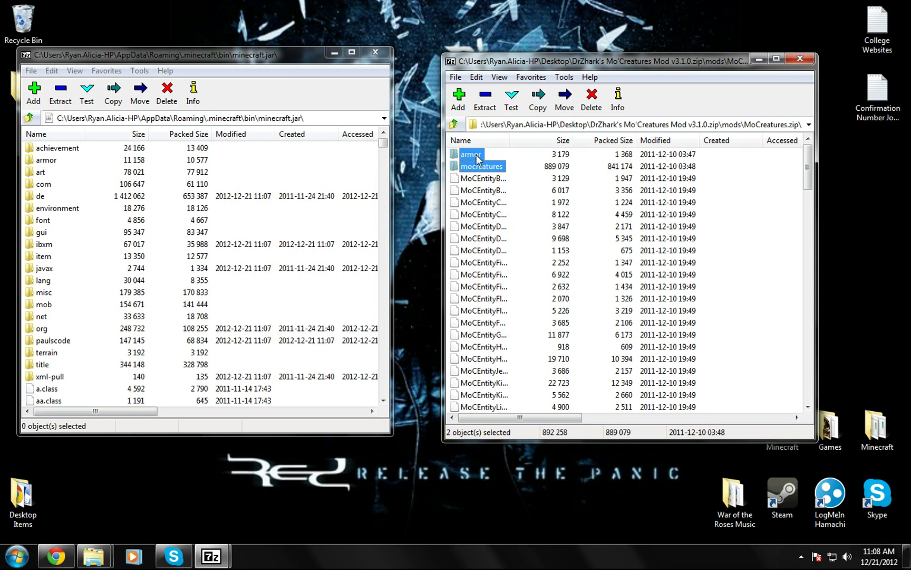
key(shift+Down)
key(shift+Down)
key(shift+Down)
key(shift+Down)
key(shift+Down)
key(shift+Down)
key(shift+Down)
key(shift+Down)
key(shift+Down)
key(shift+Down)
key(shift+Down)
key(shift+Down)
key(shift+Down)
key(shift+Down)
key(shift+Down)
key(shift+Down)
key(shift+Down)
key(shift+Down)
key(shift+Down)
key(shift+Down)
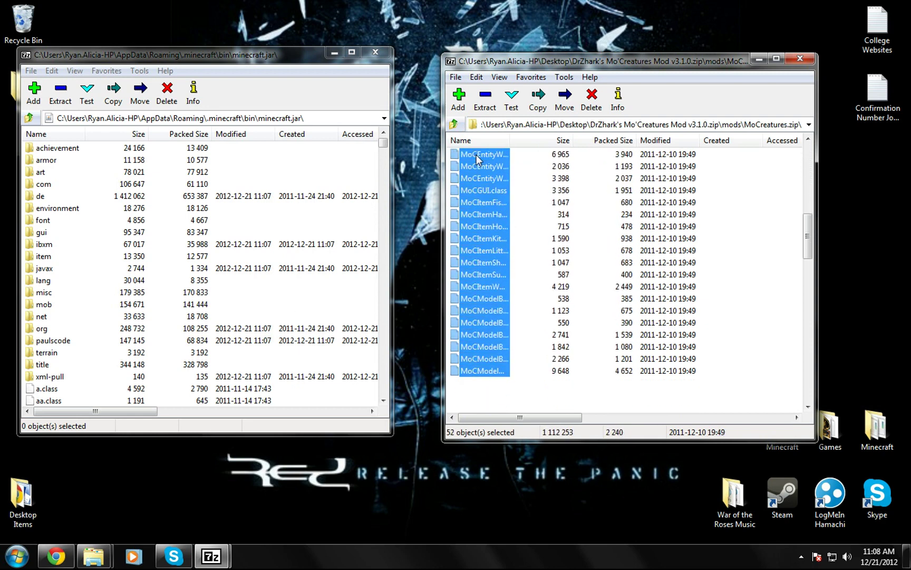
key(shift+Down)
key(shift+Down)
key(shift+Down)
key(shift+Down)
key(shift+Down)
key(shift+Down)
key(shift+Down)
key(shift+Down)
key(shift+Down)
key(shift+Down)
key(shift+Down)
key(shift+Down)
key(shift+Down)
key(shift+Down)
key(shift+Down)
key(shift+Down)
key(shift+Down)
key(shift+Down)
key(shift+Down)
key(shift+Down)
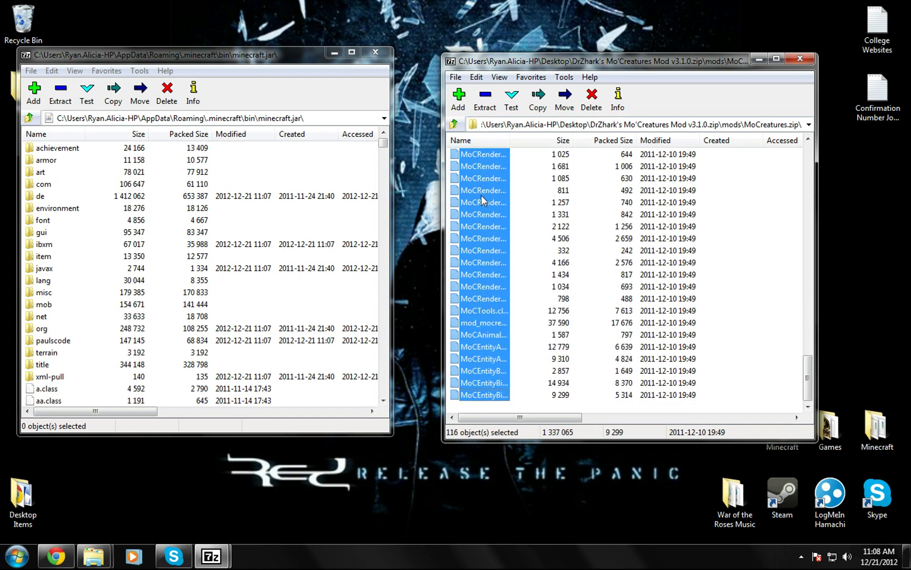
Step: Copy the selected MoCreatures items into minecraft.jar and close both archive windows
drag(340, 180, 337, 183)
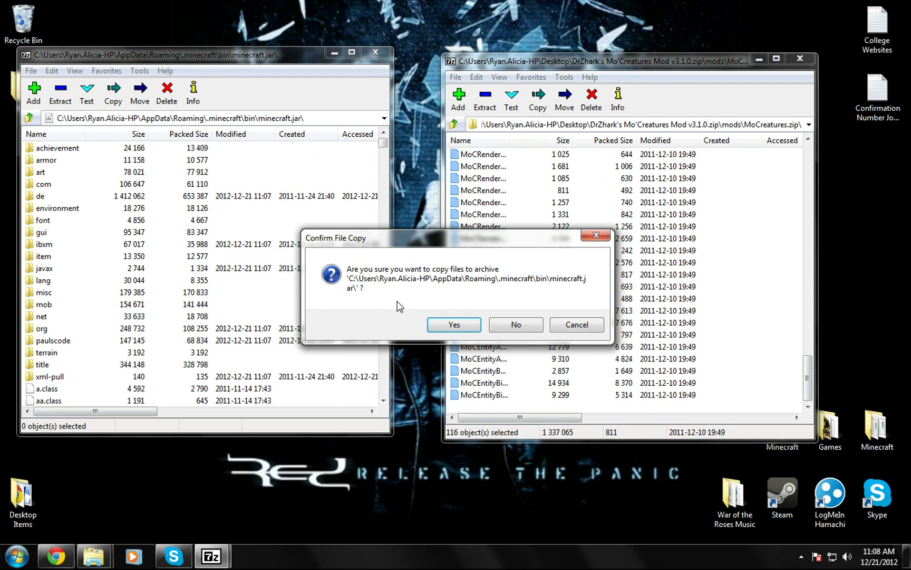
click(454, 325)
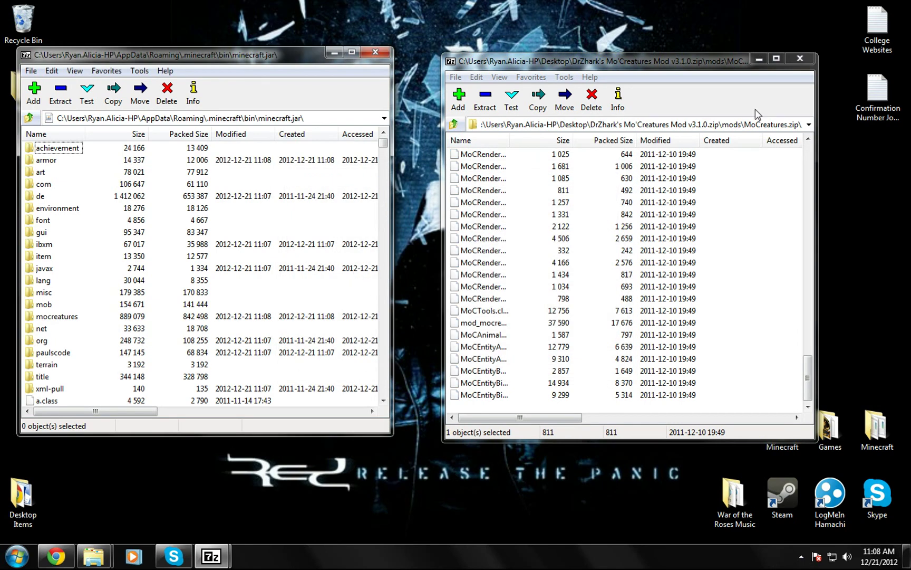
click(802, 63)
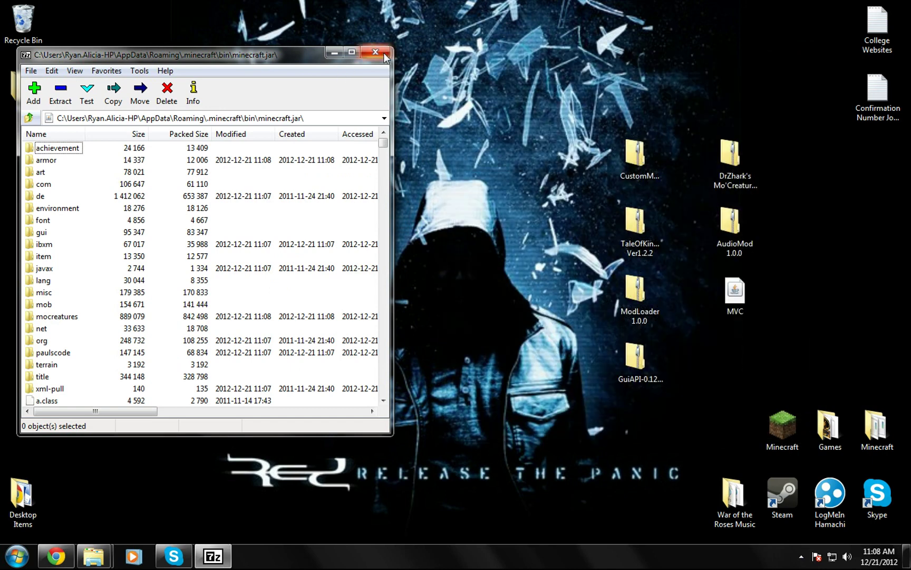
click(385, 55)
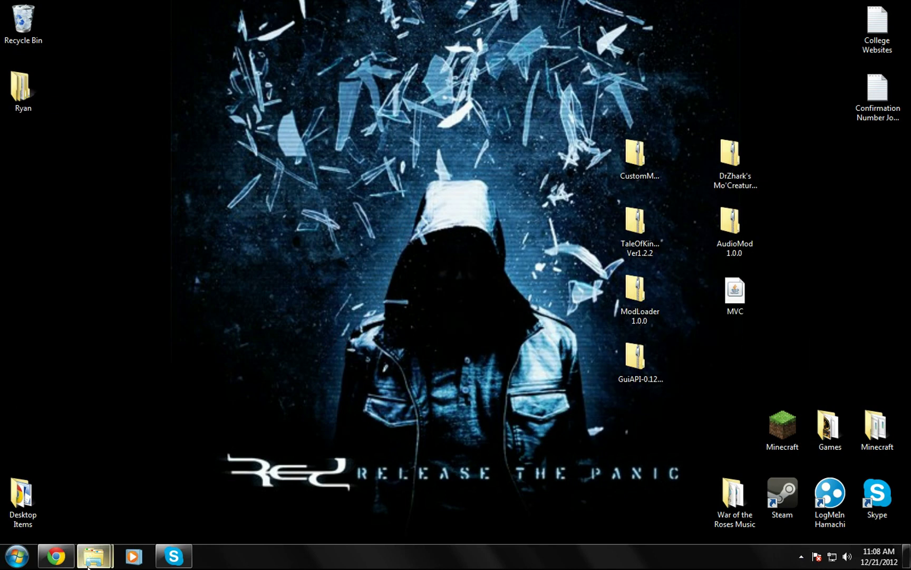
Step: Show the .minecraft folder and open the Mo'Creatures zip's resources folder beside it
mouse_move(90, 543)
click(97, 457)
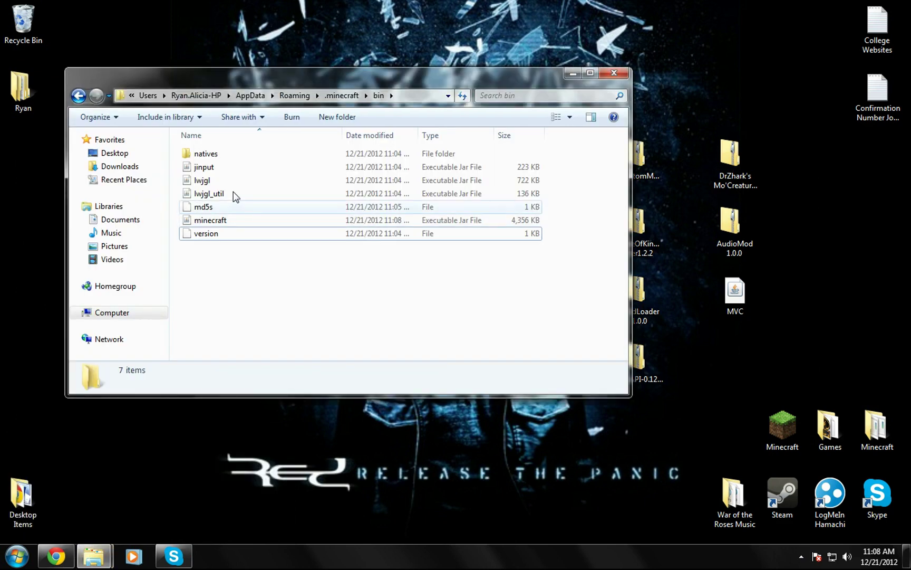
click(78, 96)
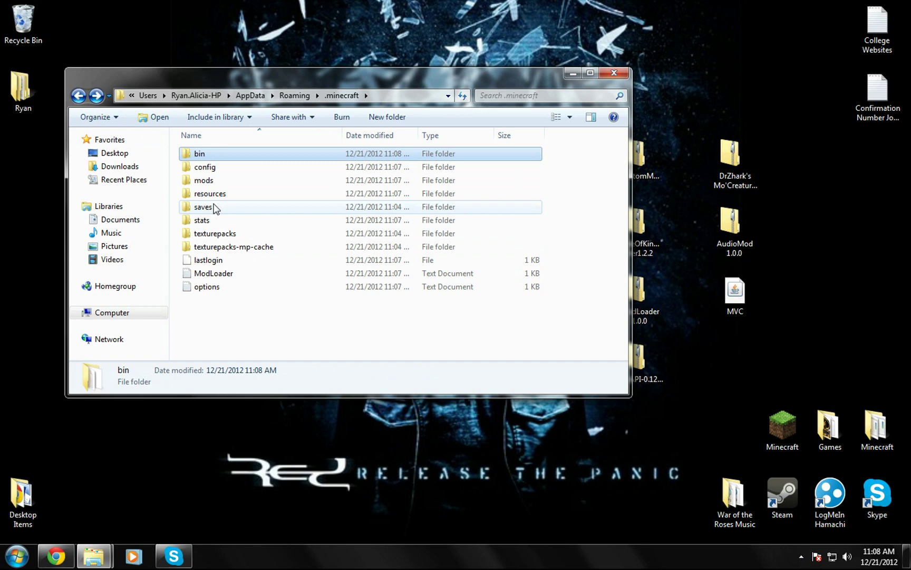
double_click(723, 157)
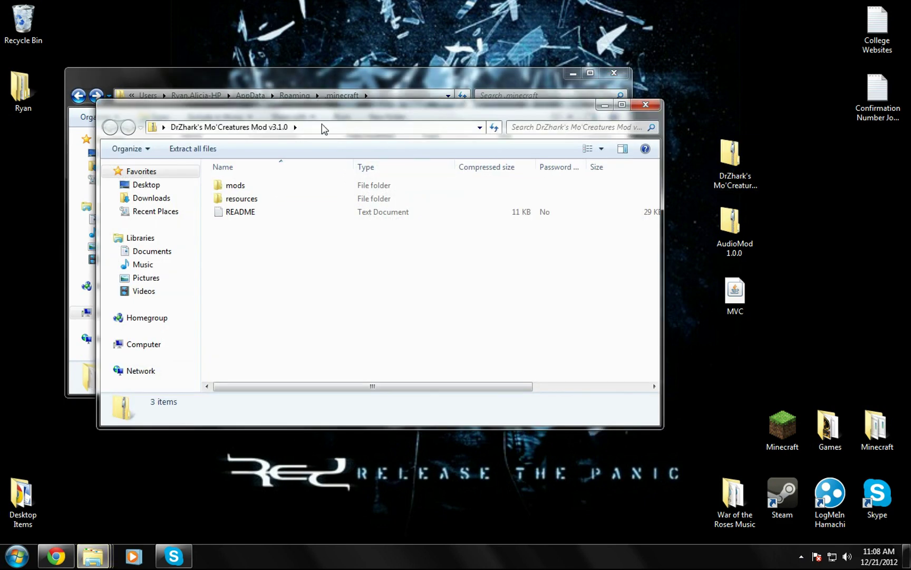
drag(344, 115, 591, 220)
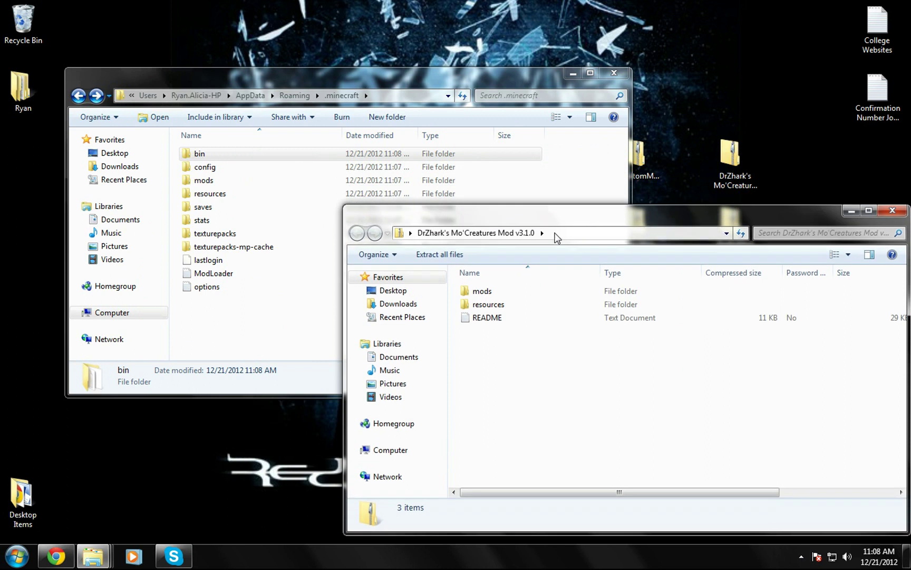
click(483, 311)
double_click(484, 305)
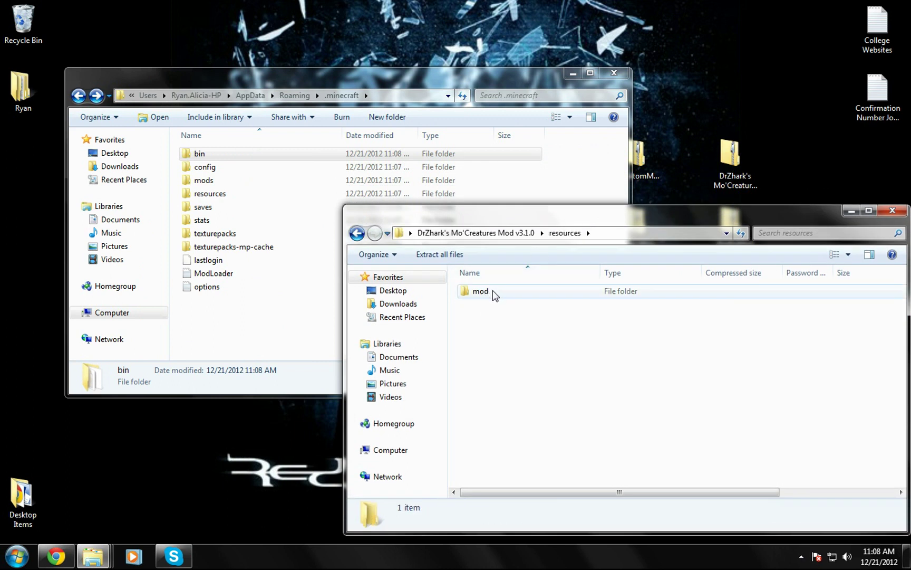
Step: Merge the zip's mod folder into .minecraft\resources (203 items, 4.89 MB) and close the zip window
click(493, 294)
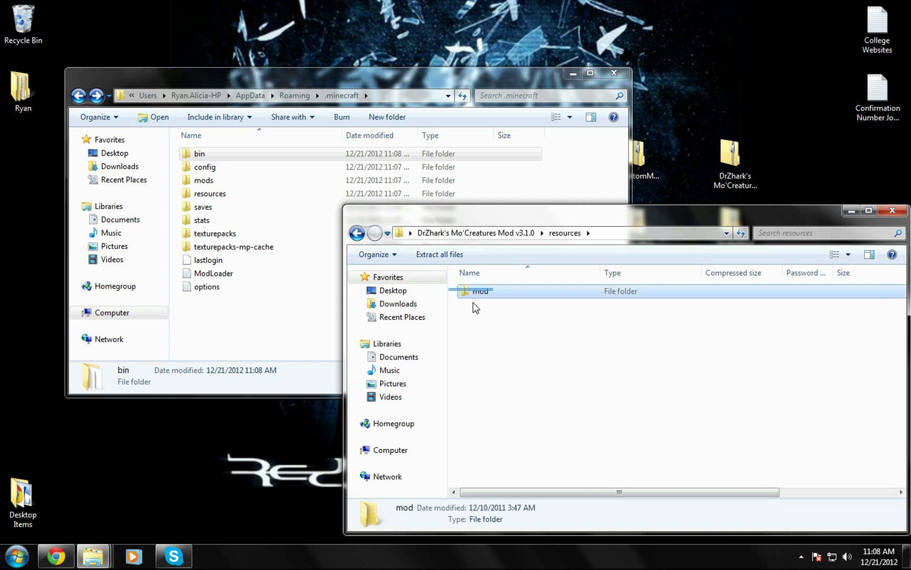
drag(480, 300, 235, 195)
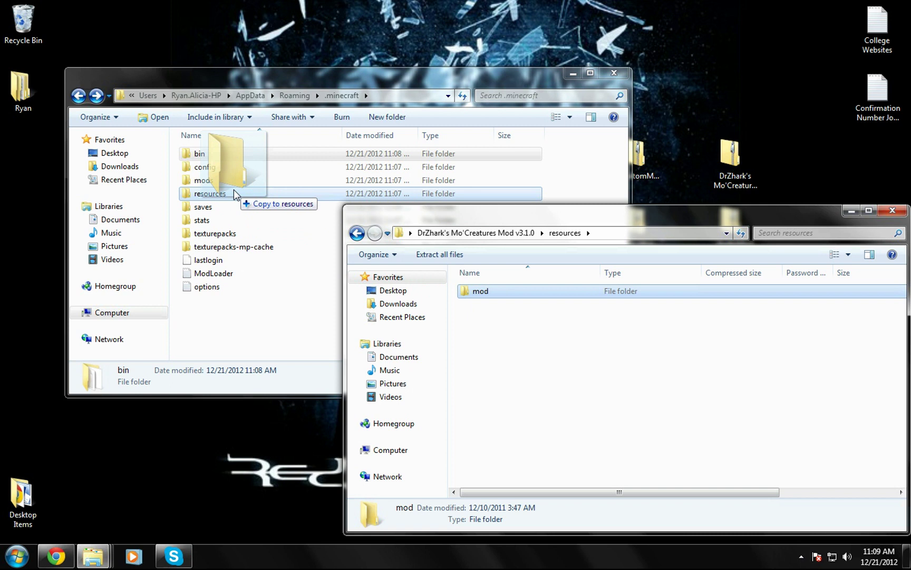
drag(235, 194, 235, 195)
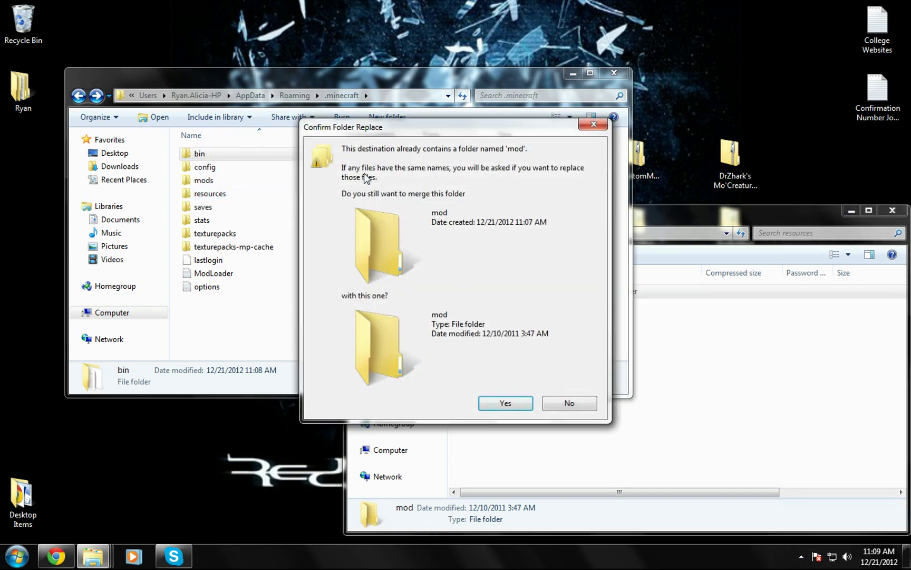
click(504, 404)
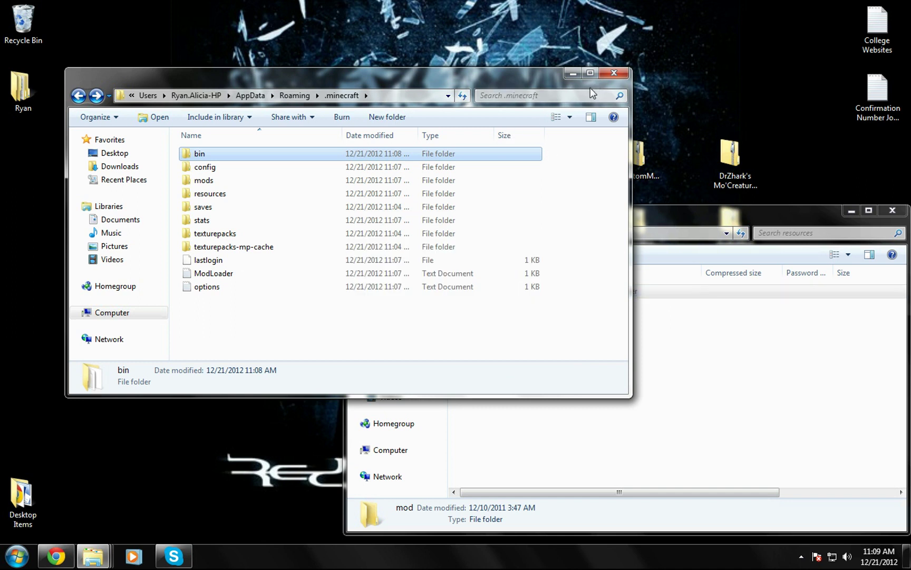
click(735, 214)
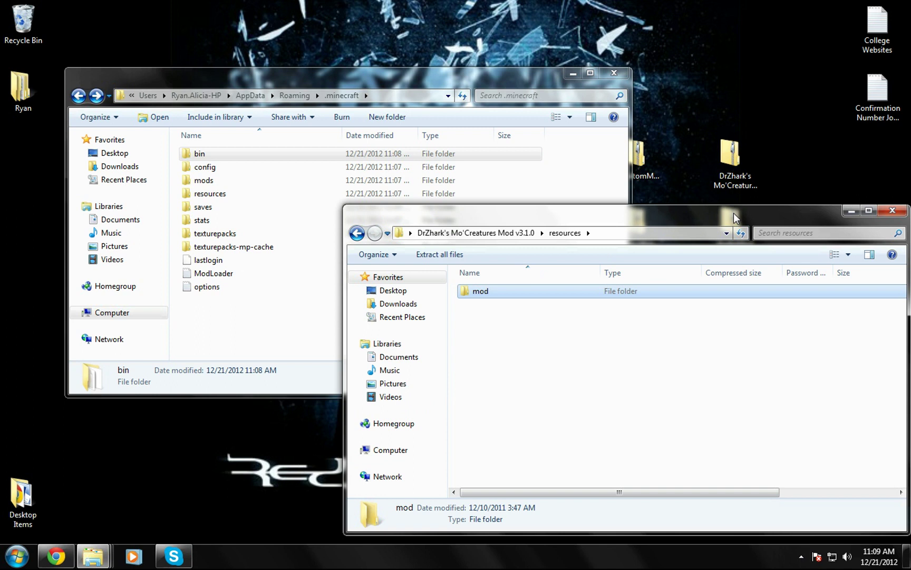
click(357, 233)
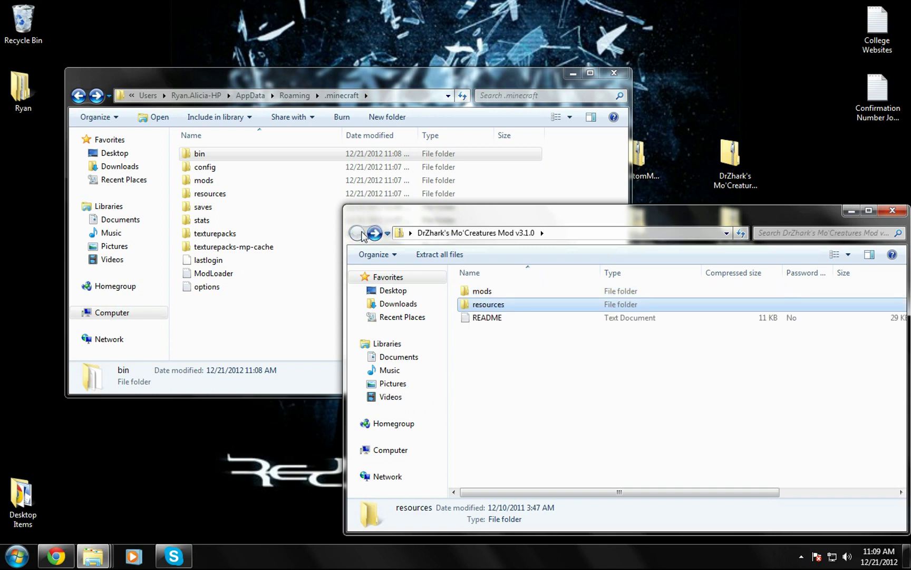
click(892, 210)
click(613, 73)
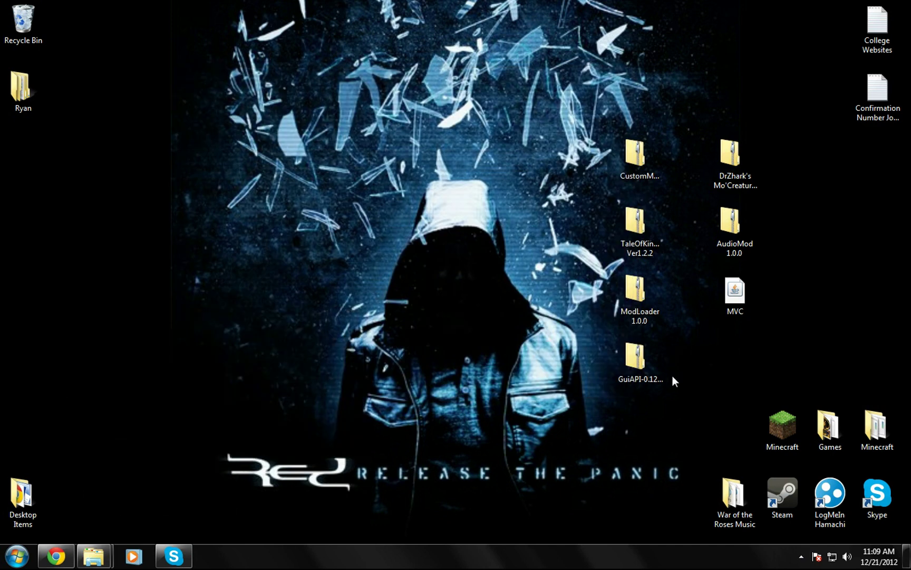
click(772, 440)
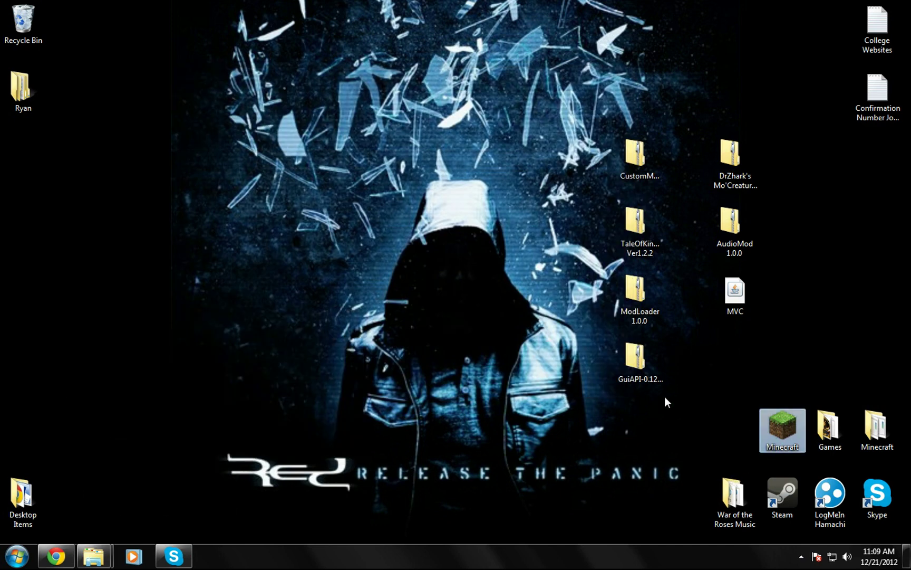
key(Return)
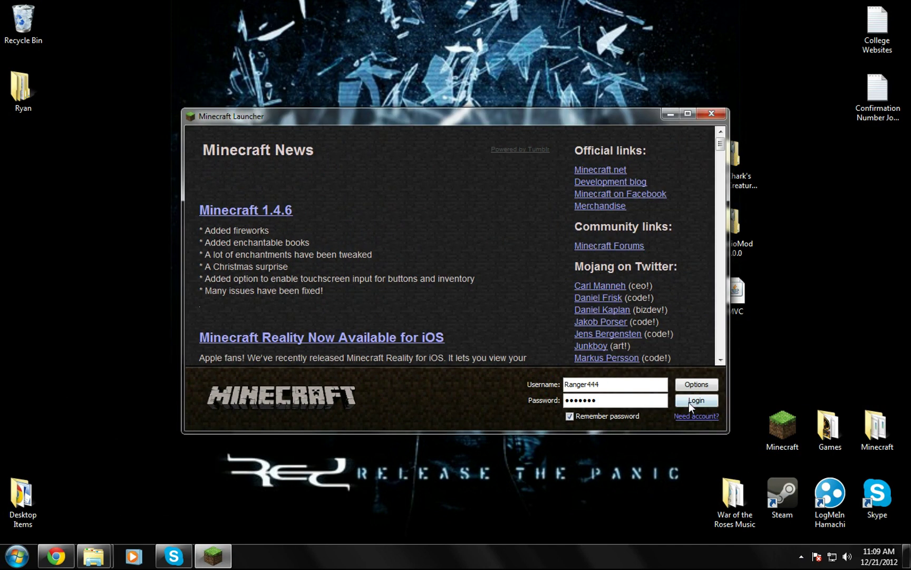
click(688, 402)
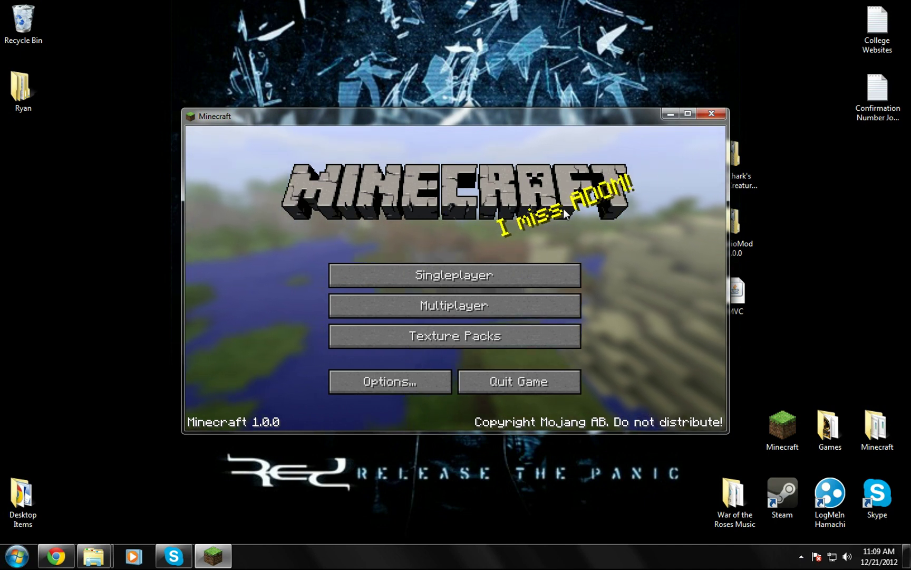
click(717, 113)
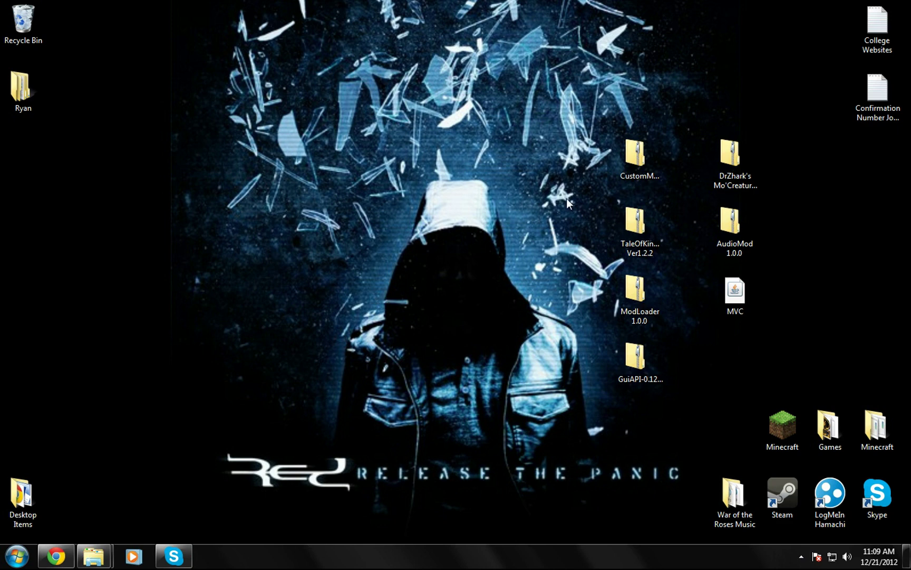
Step: Open bin\minecraft.jar in 7-Zip from the .minecraft folder
mouse_move(94, 557)
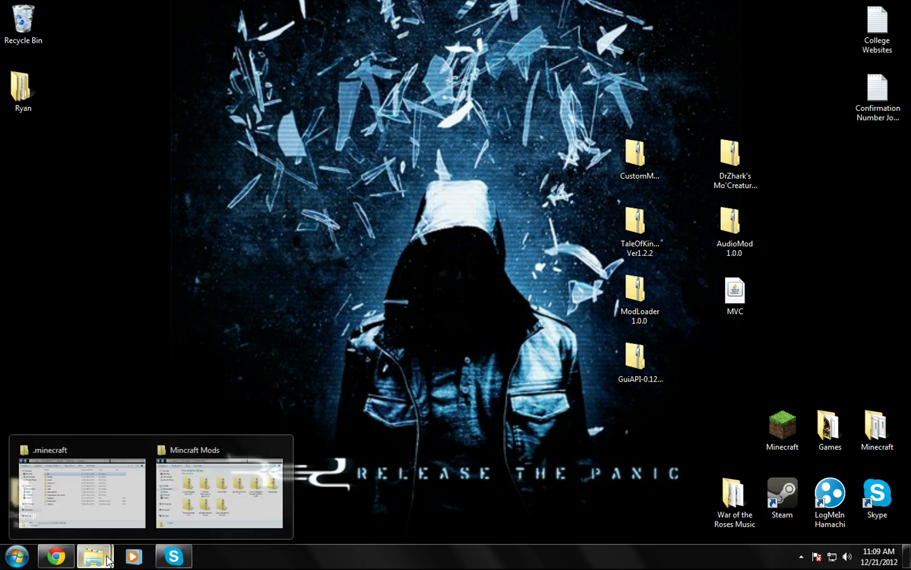
click(116, 487)
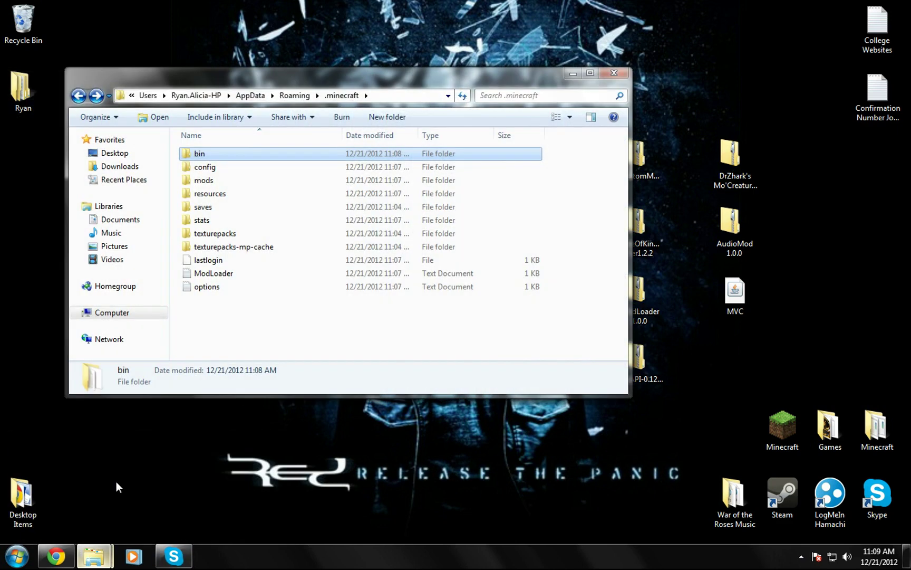
double_click(211, 156)
right_click(223, 224)
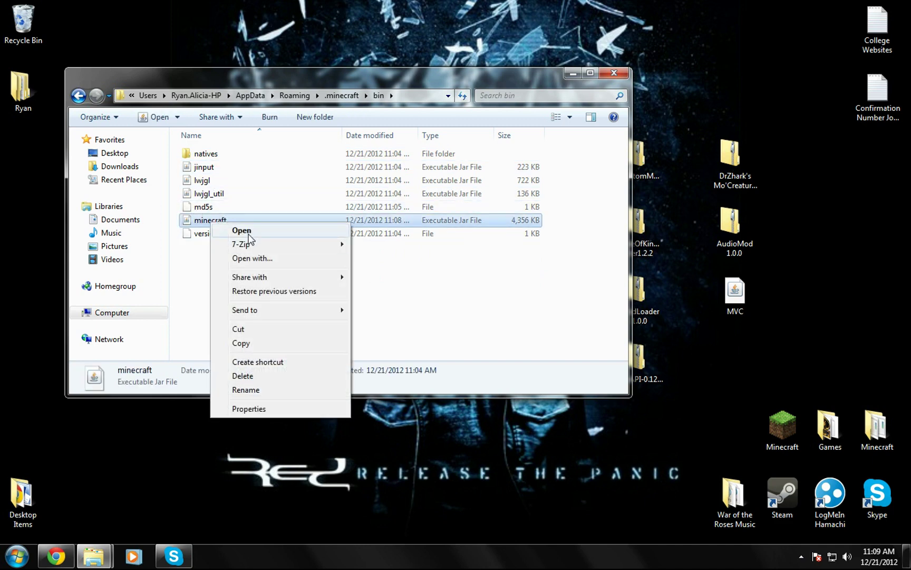
mouse_move(274, 244)
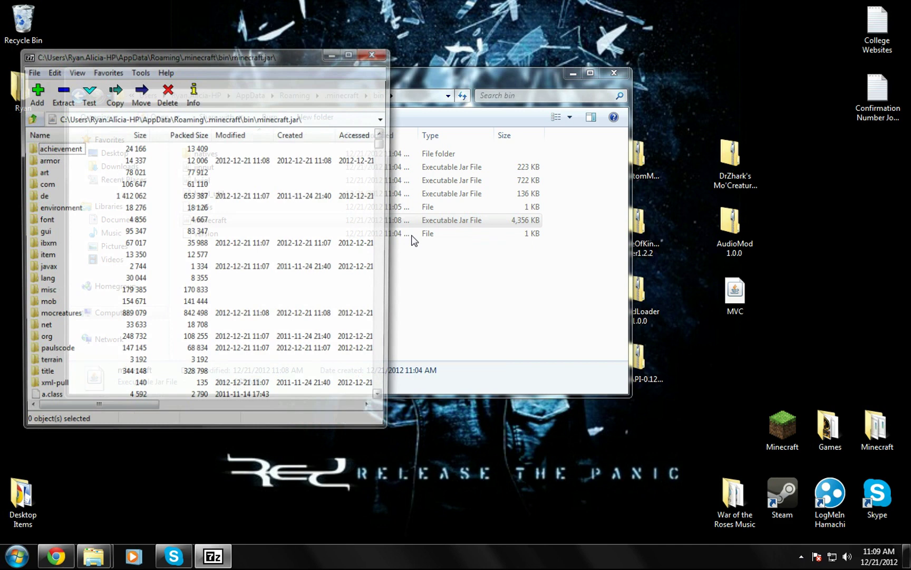
click(573, 74)
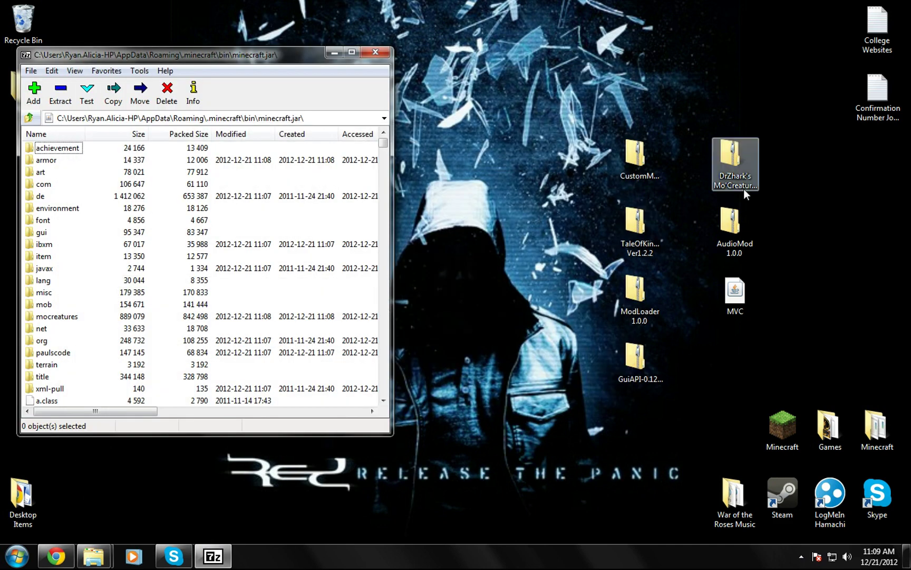
Step: Open TaleOfKingdoms Ver1.2.2.zip in 7-Zip and place it beside minecraft.jar
click(636, 217)
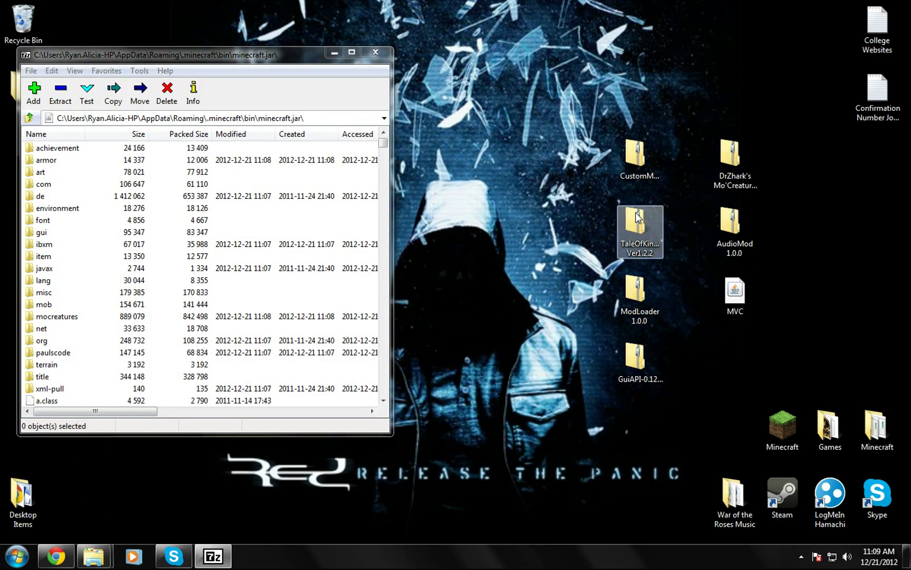
right_click(637, 216)
mouse_move(683, 252)
click(552, 253)
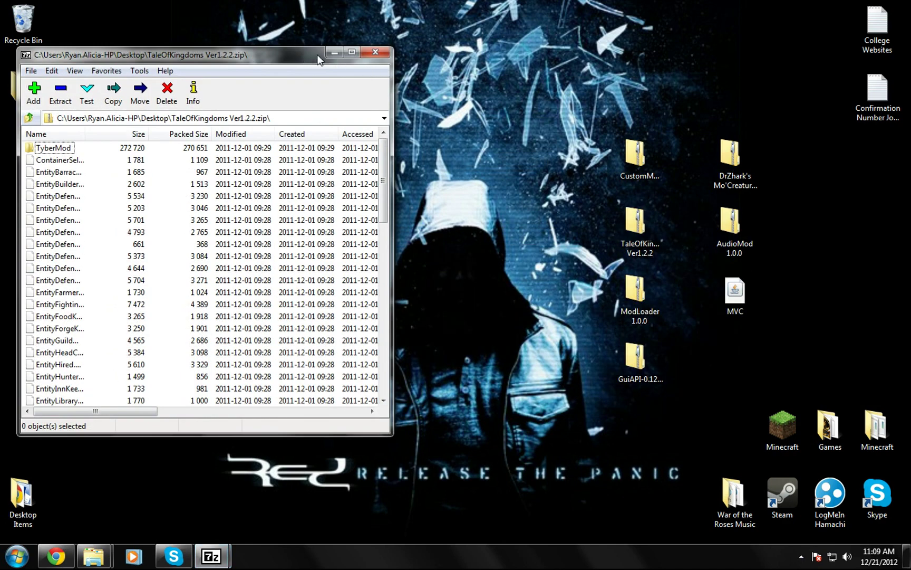
drag(304, 52, 733, 55)
Step: Copy all 63 Tale of Kingdoms items, TyberMod included, into minecraft.jar and close both windows
click(484, 152)
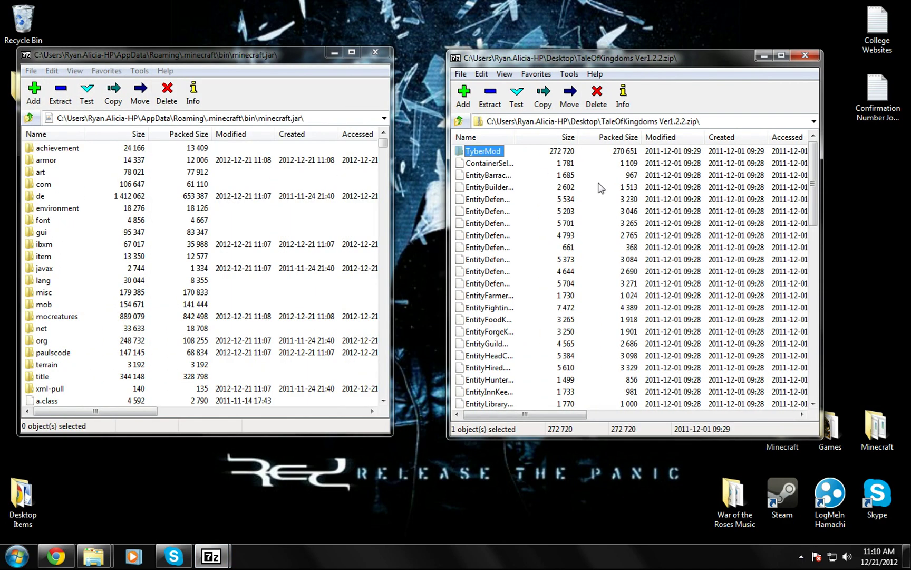
key(shift+Down)
key(shift+Down)
key(shift+Down)
key(shift+Down)
key(shift+Down)
key(shift+Down)
key(shift+Down)
key(shift+Down)
key(shift+Down)
key(shift+Down)
key(shift+Down)
key(shift+Down)
key(shift+Down)
key(shift+Down)
key(shift+Down)
key(shift+Down)
key(shift+Down)
key(shift+Down)
key(shift+Down)
key(shift+Down)
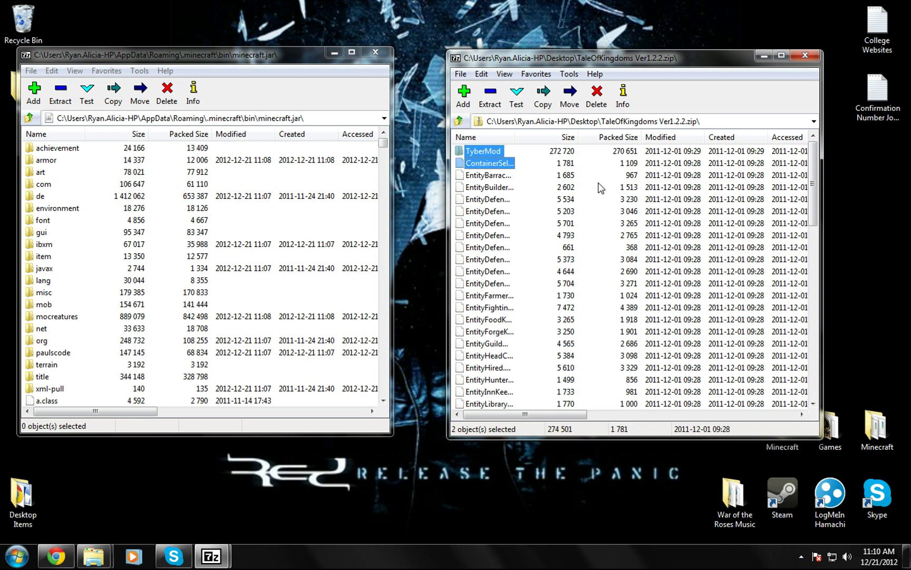
key(shift+Down)
key(shift+Down)
key(shift+Down)
key(shift+Down)
key(shift+Down)
key(shift+Down)
key(shift+Down)
key(shift+Down)
key(shift+Down)
key(shift+Down)
key(shift+Down)
key(shift+Down)
key(shift+Down)
key(shift+Down)
key(shift+Down)
key(shift+Down)
key(shift+Down)
key(shift+Down)
key(shift+Down)
key(shift+Down)
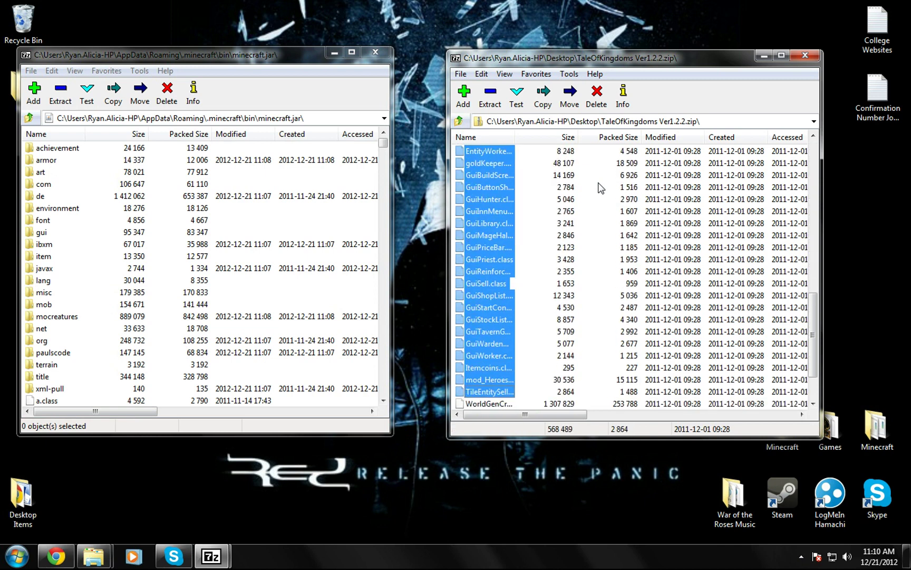
drag(515, 246, 424, 258)
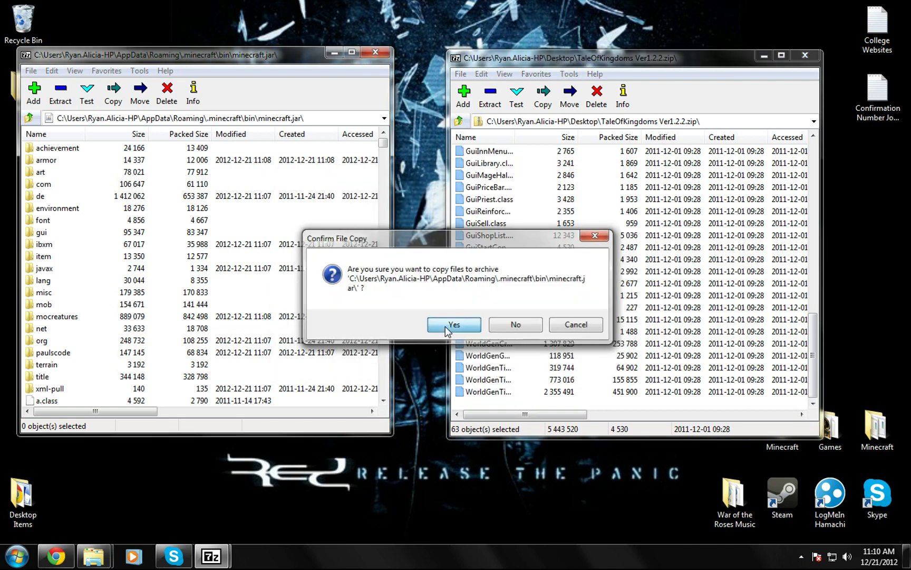
click(445, 326)
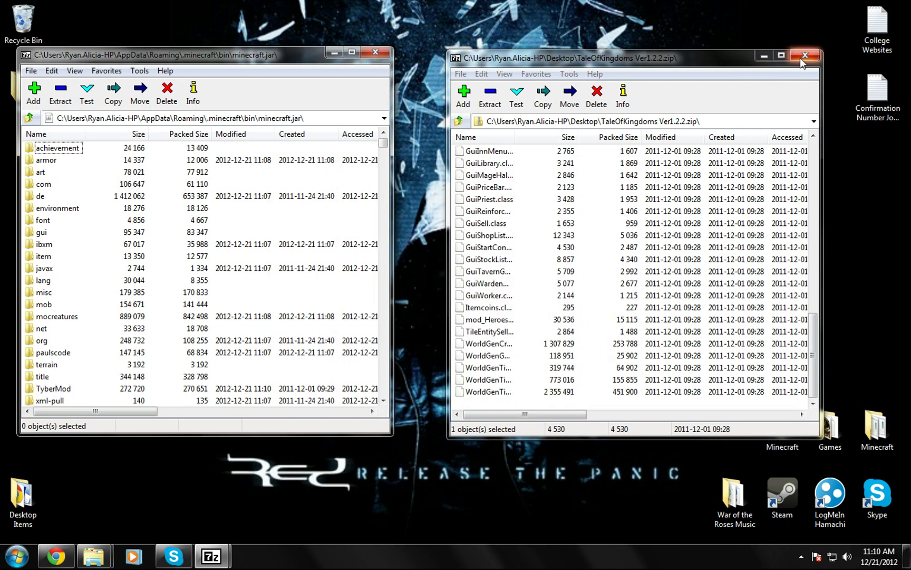
click(803, 56)
click(374, 51)
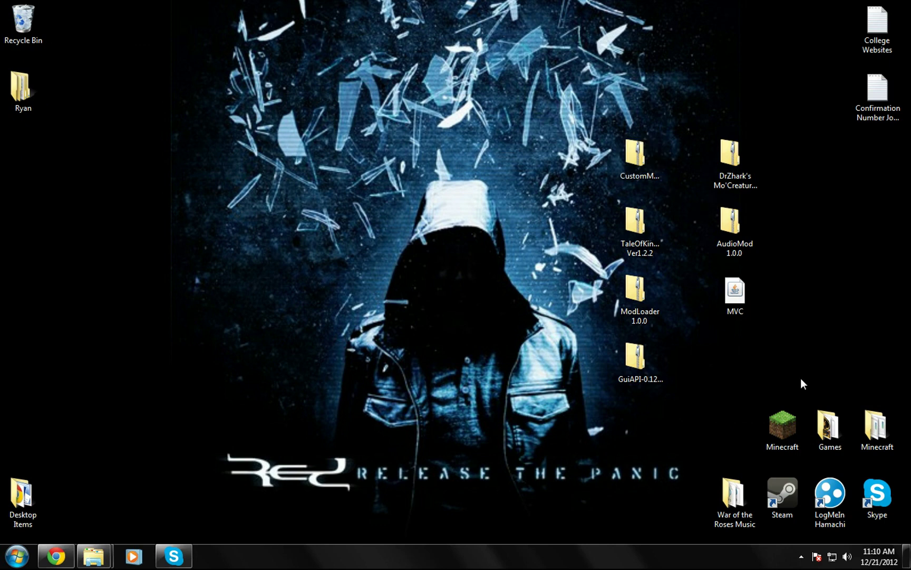
Step: Launch Minecraft, log in, and generate a new singleplayer world named New World
double_click(788, 421)
click(685, 401)
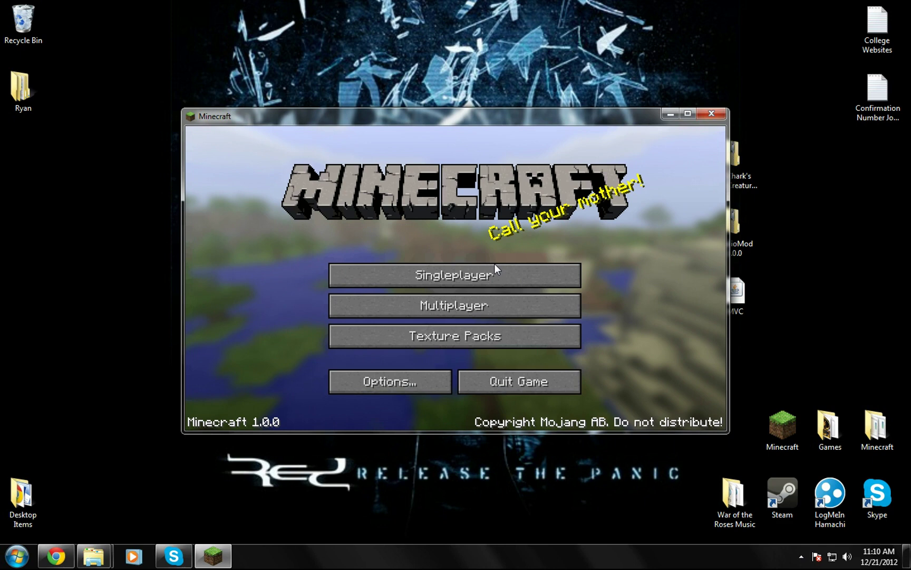
click(520, 277)
click(514, 373)
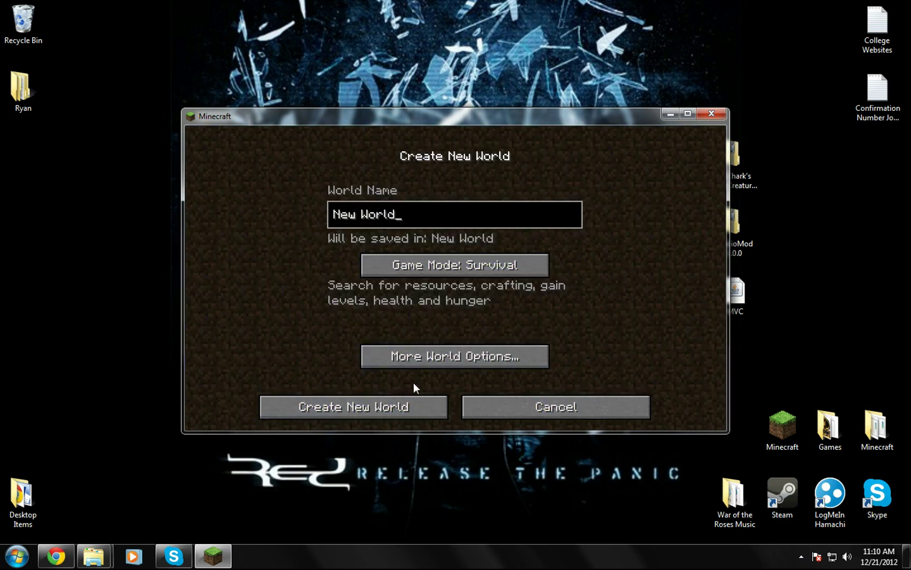
click(407, 401)
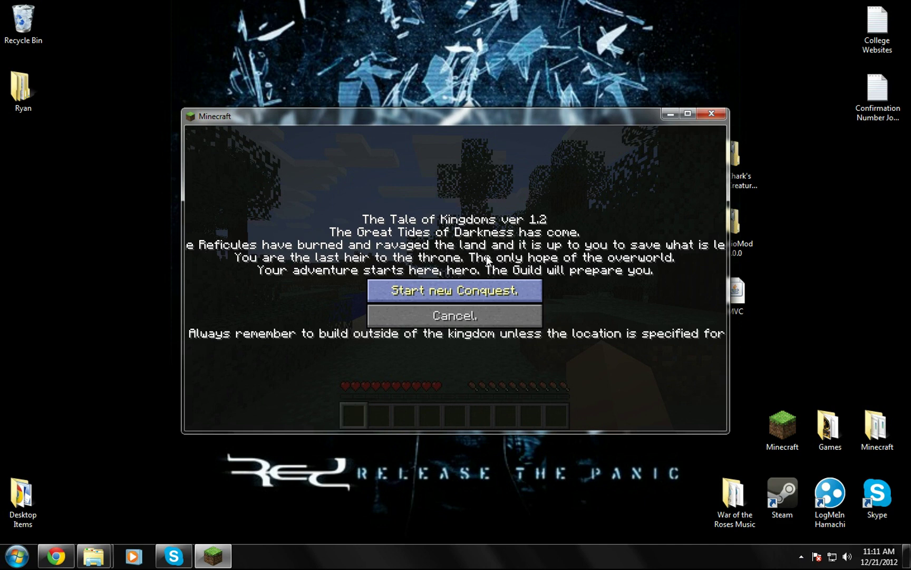
Step: Start the new Tale of Kingdoms Conquest and step onto the cobblestone path
key(Escape)
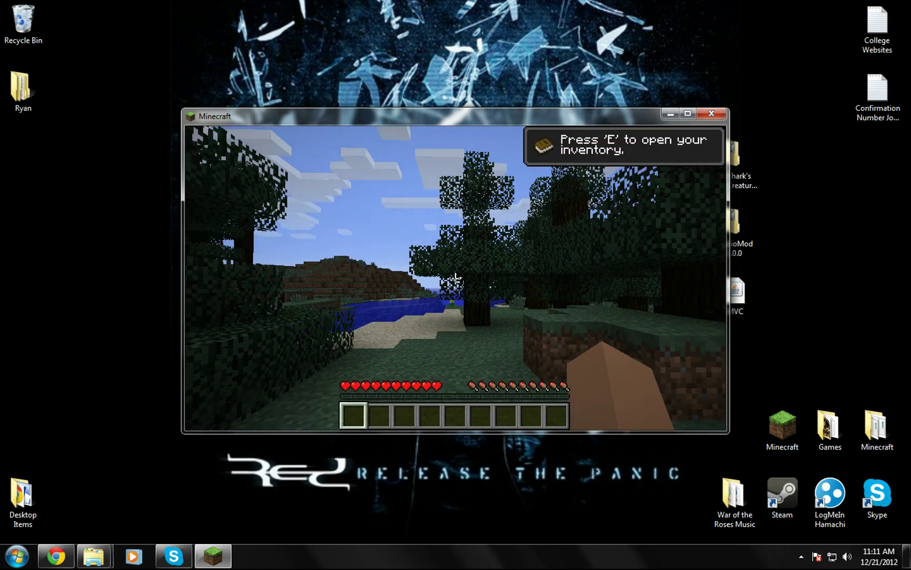
key(w)
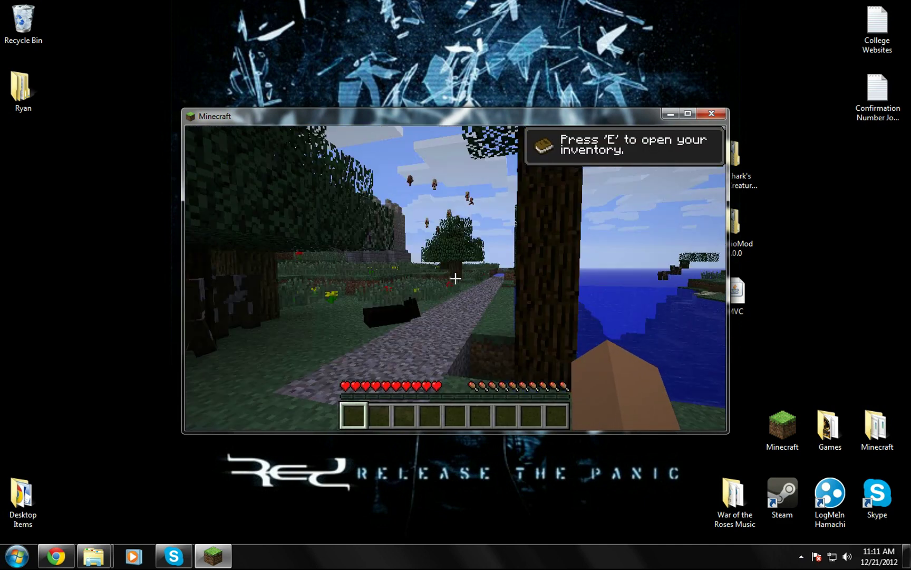
key(w)
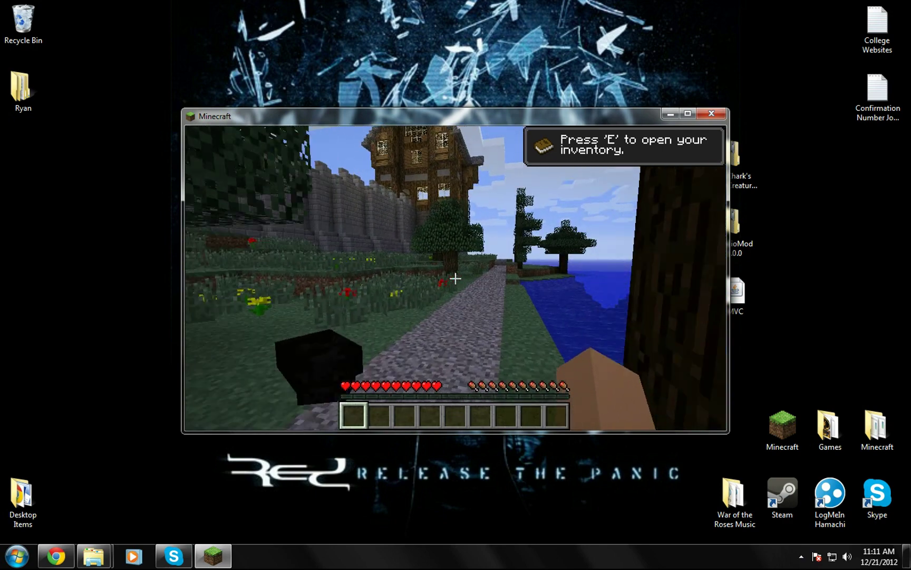
Step: Walk the path past the lake and houses toward the stone courtyard
key(w)
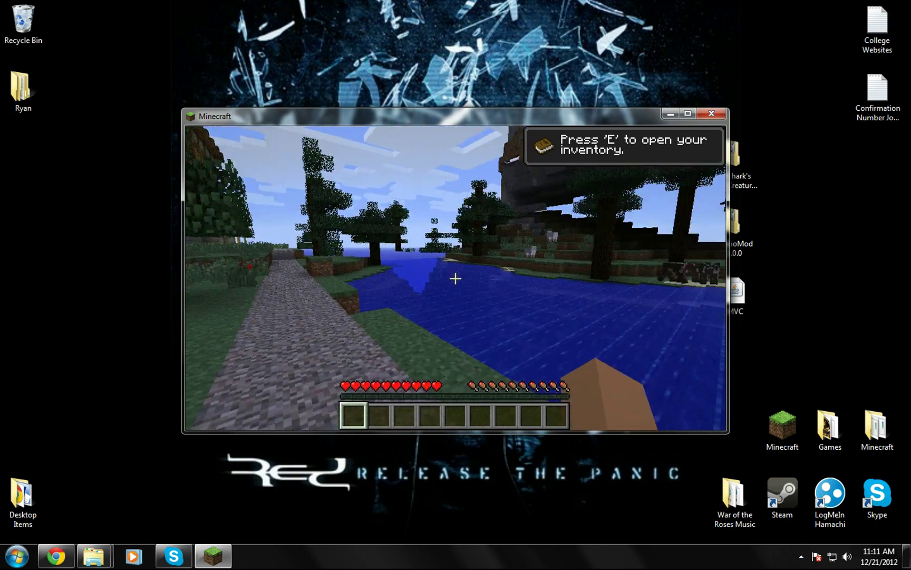
key(w)
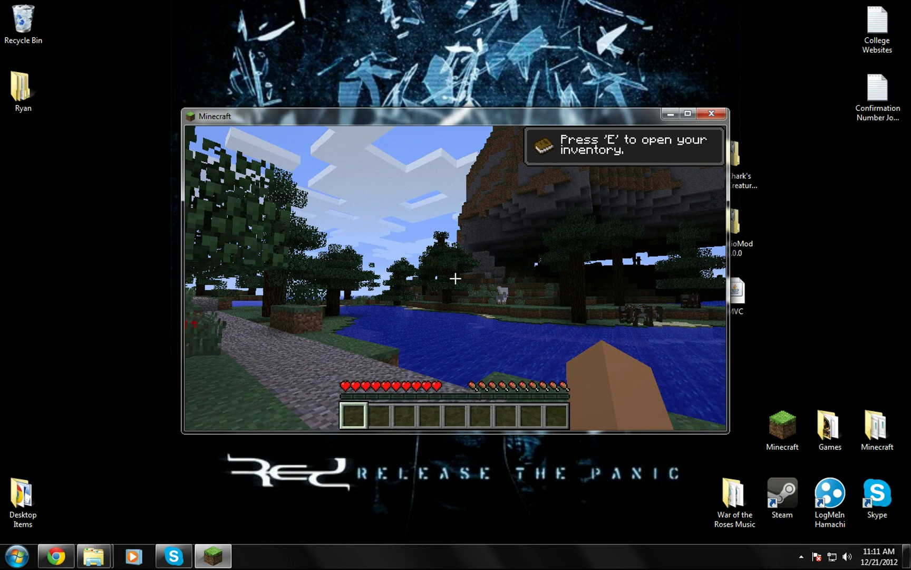
key(w)
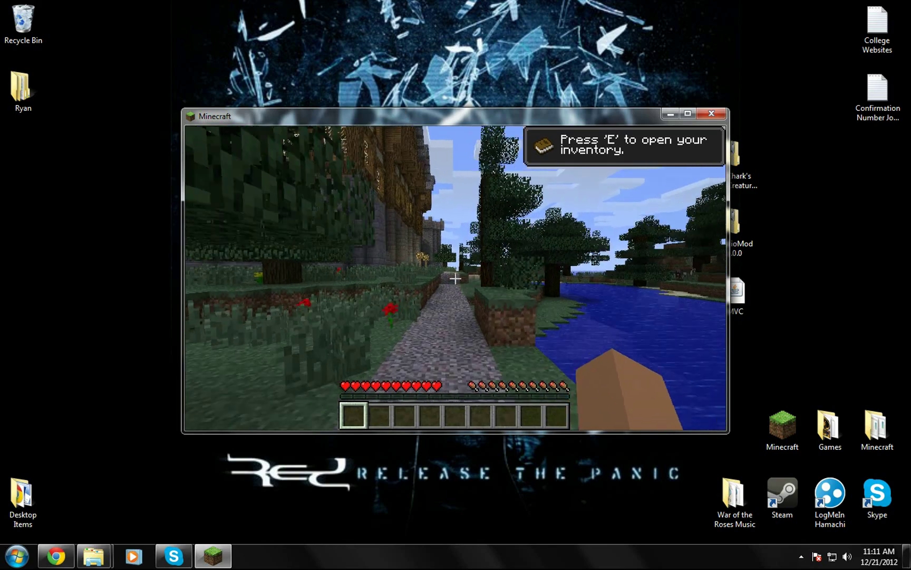
key(w)
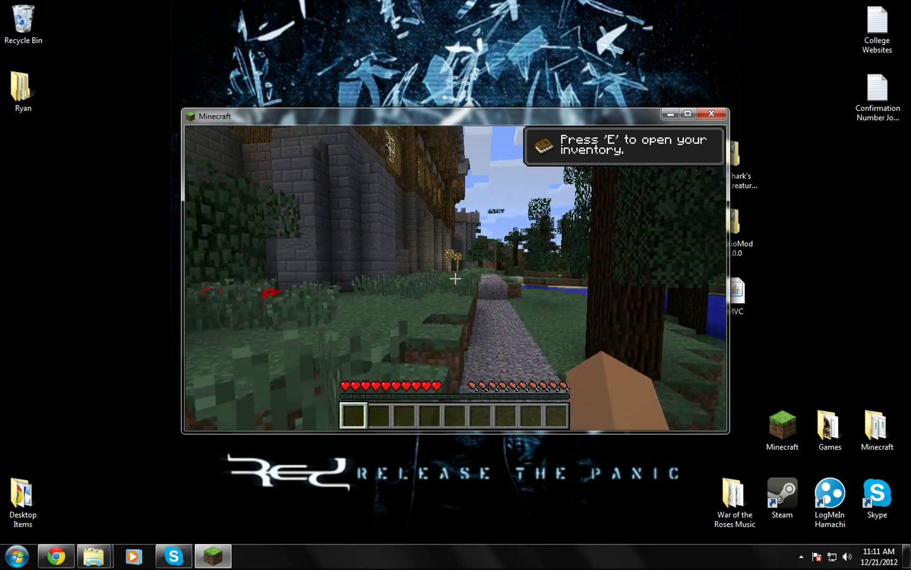
key(w)
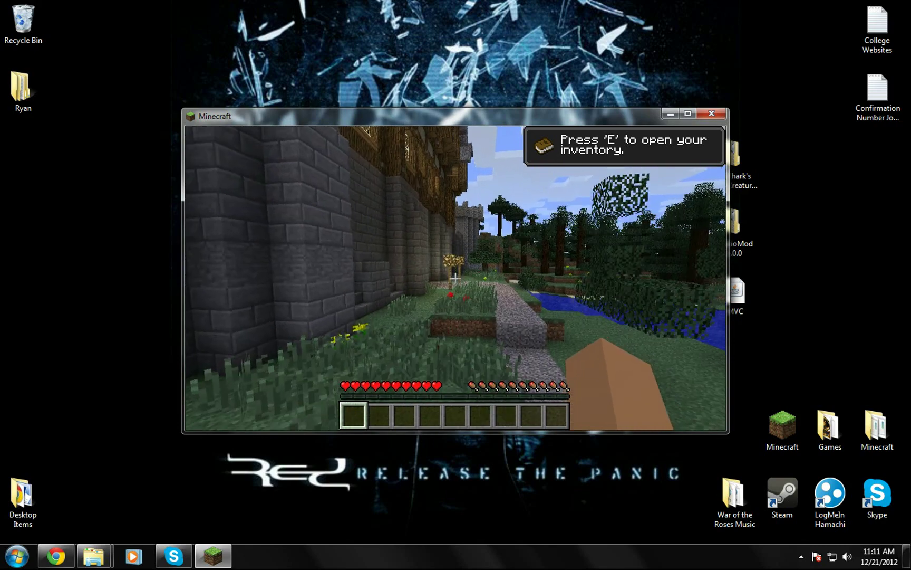